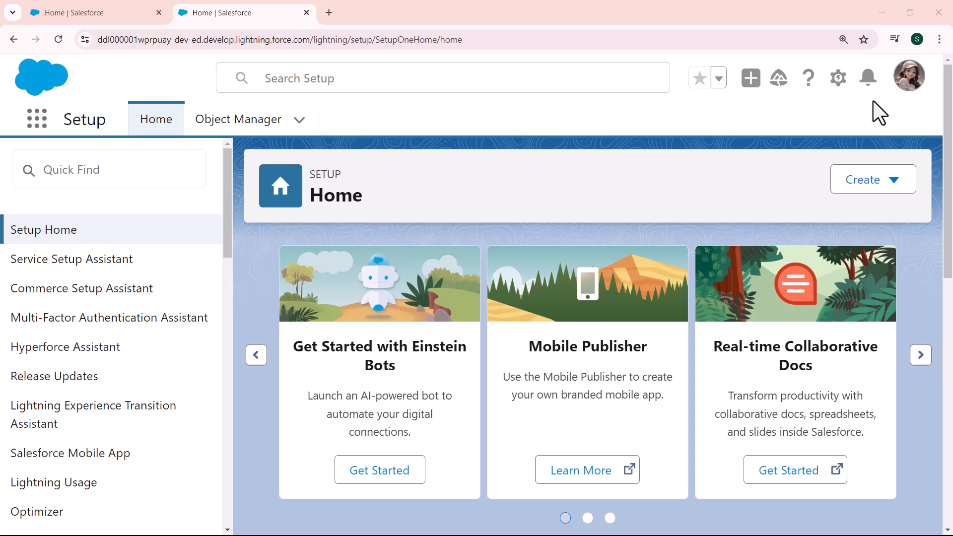
# - Open Setup in a new tab and go to Case Auto-Response Rules via Quick Find 'case auto'
pyautogui.click(839, 79)
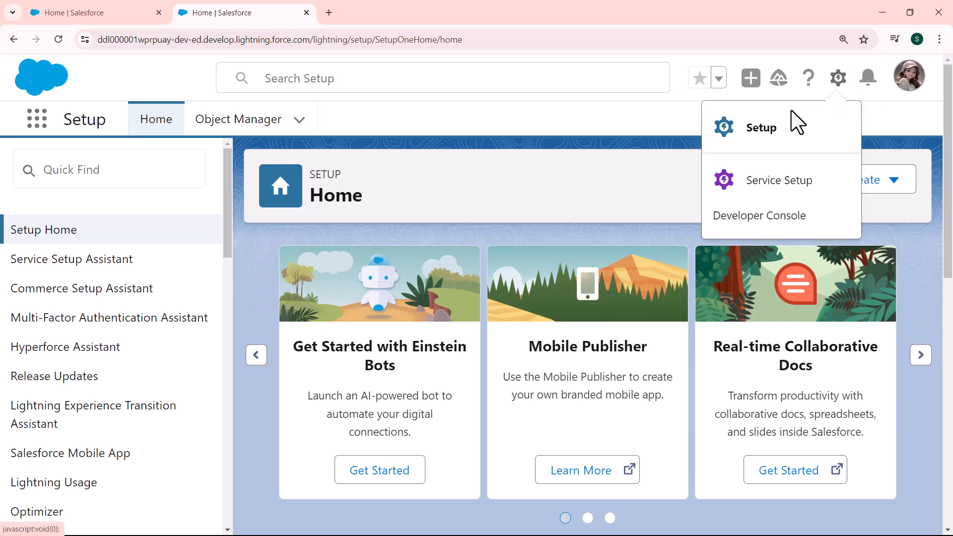
pyautogui.click(771, 130)
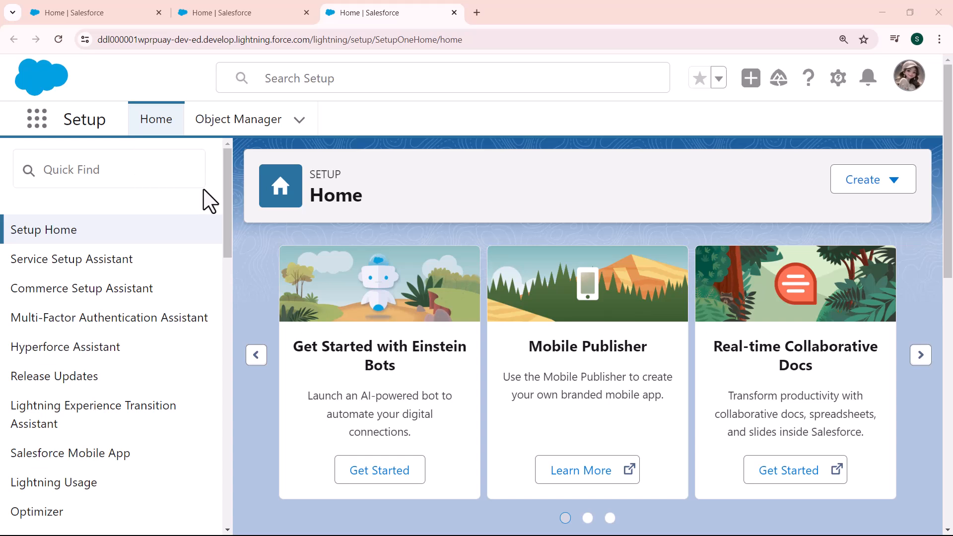
pyautogui.click(137, 174)
pyautogui.write('case auto')
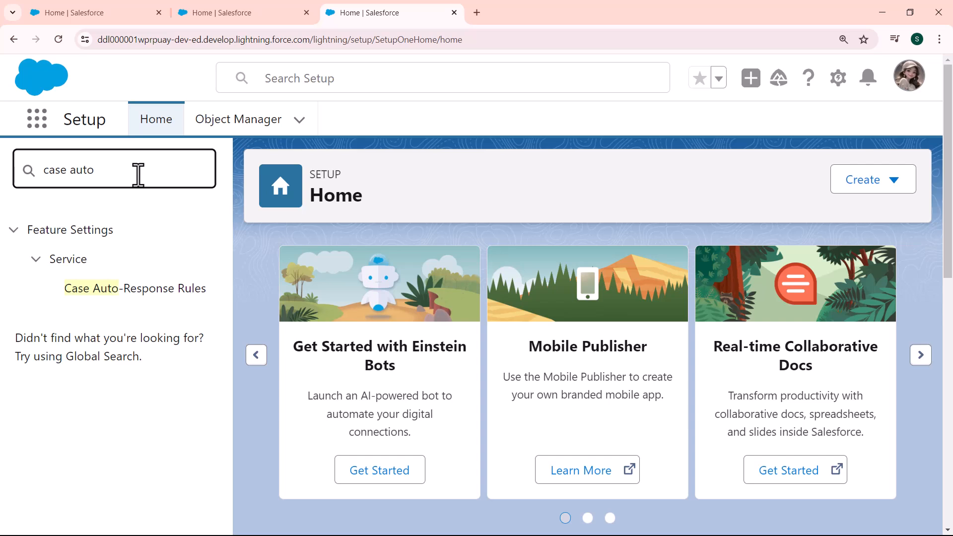
pyautogui.click(129, 296)
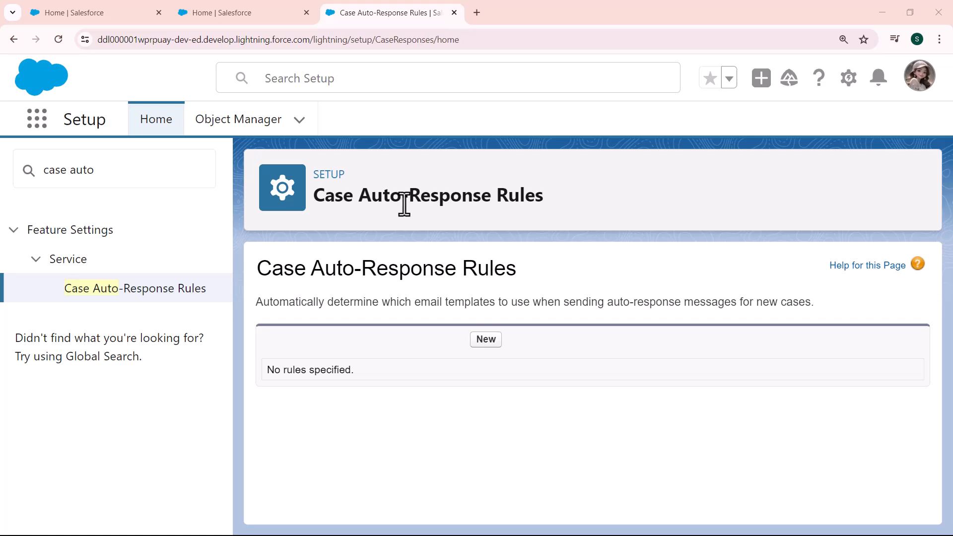
# - Create a new auto-response rule named 'Send Email to Customer', mark it Active, and save
pyautogui.click(482, 341)
pyautogui.click(409, 387)
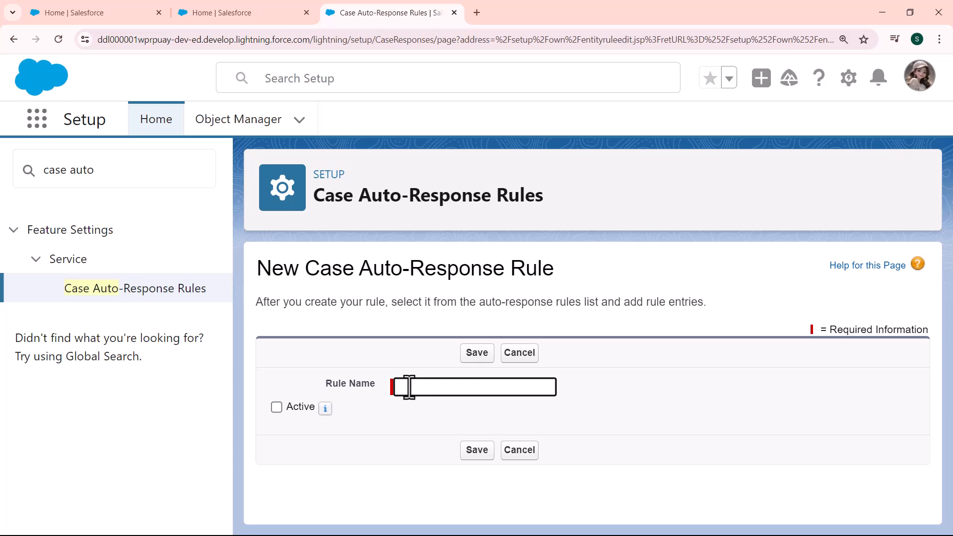
pyautogui.write('Send Email')
pyautogui.press('BackSpace')
pyautogui.press('BackSpace')
pyautogui.write('ail to Customer')
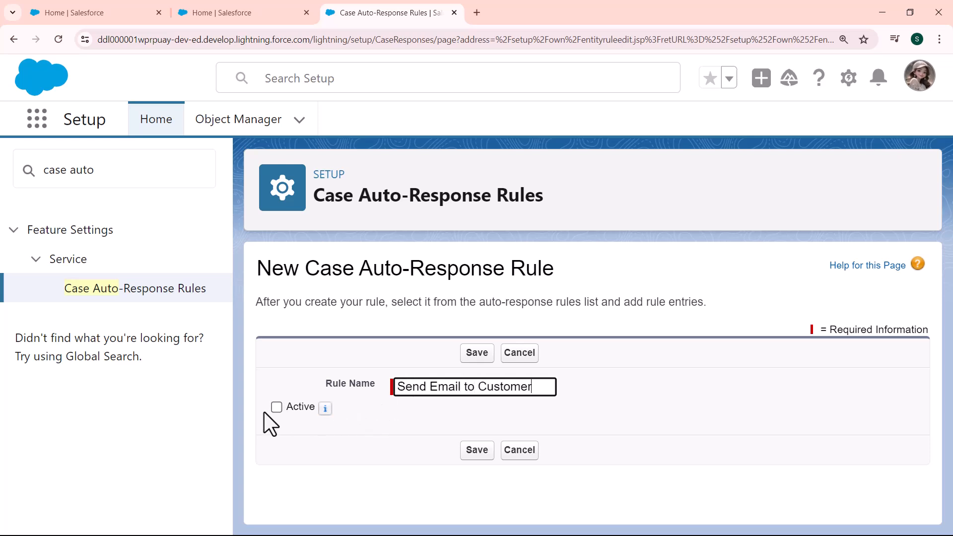
pyautogui.click(276, 409)
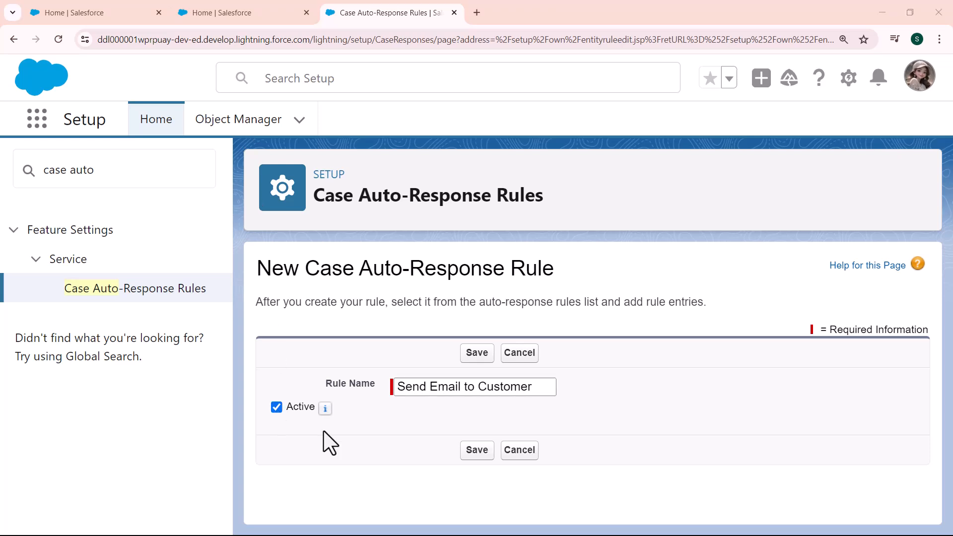
pyautogui.moveTo(332, 413)
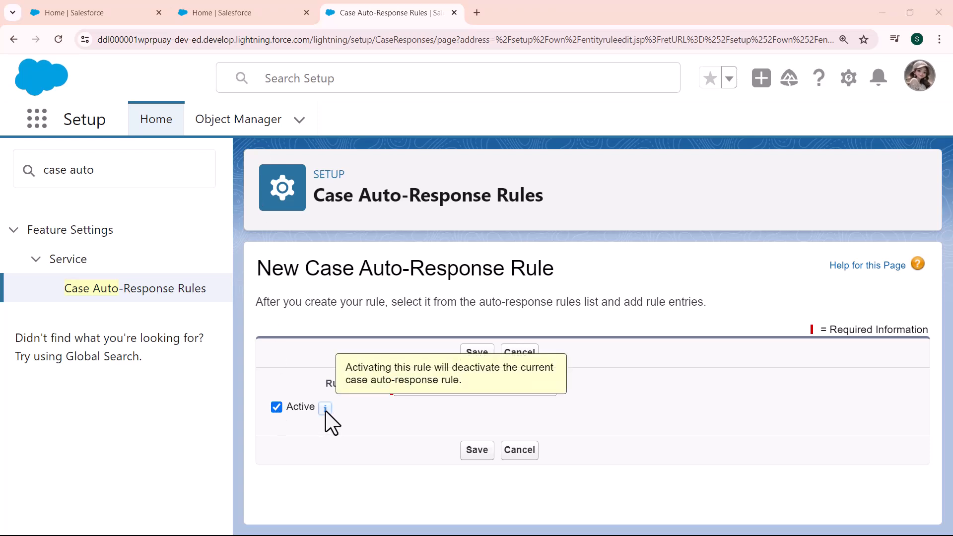
pyautogui.click(475, 452)
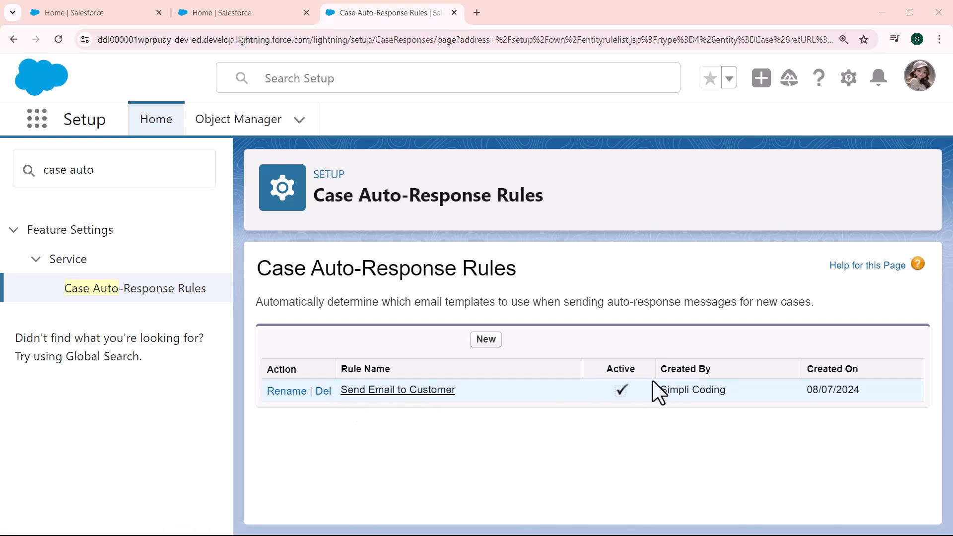
# - Open the Send Email to Customer rule and start a new rule entry
pyautogui.click(390, 389)
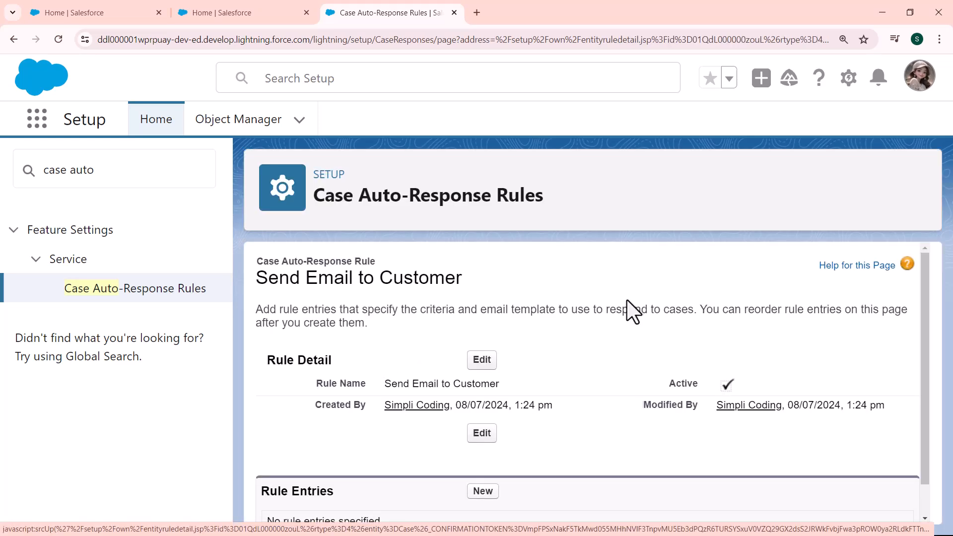
pyautogui.click(924, 304)
pyautogui.moveTo(925, 303); pyautogui.dragTo(925, 390)
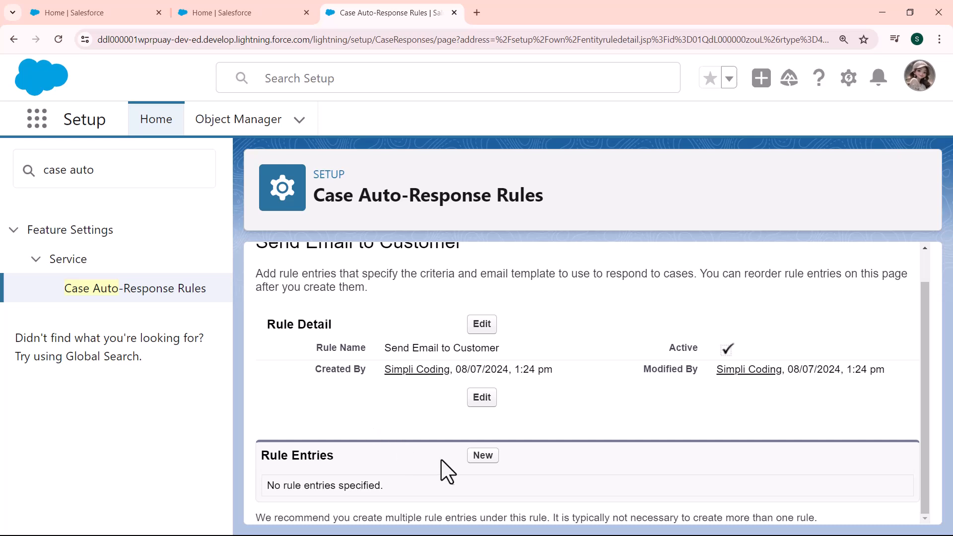
pyautogui.click(482, 456)
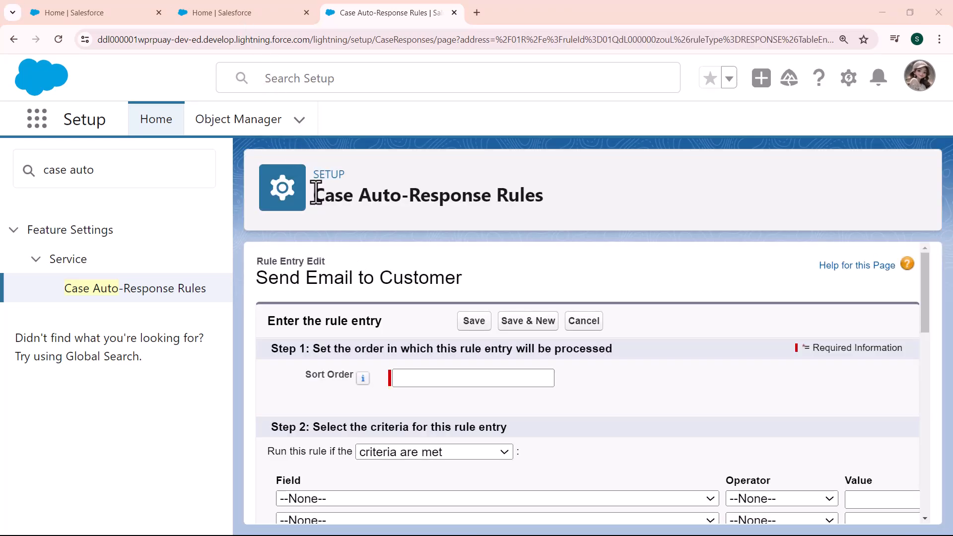
# - Set the rule entry's Sort Order to 100
pyautogui.click(406, 378)
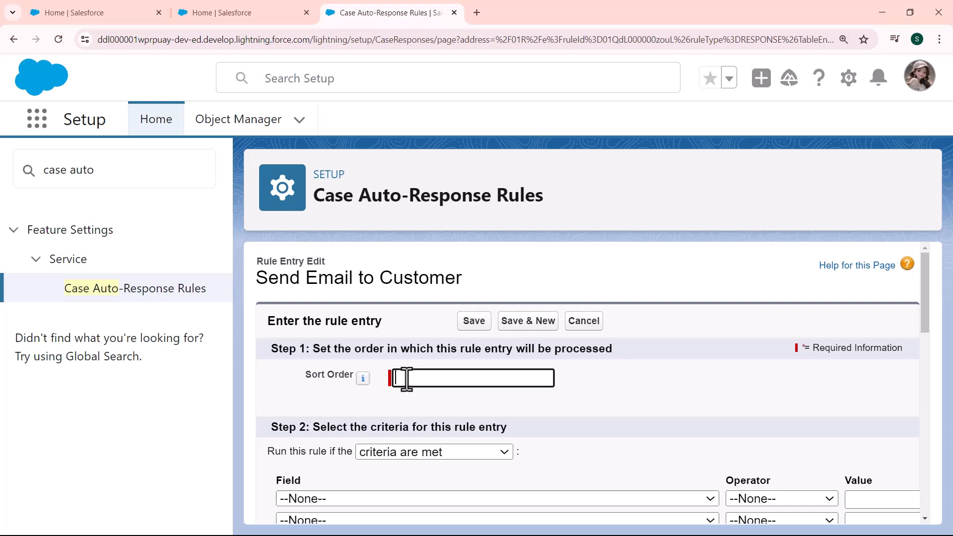
pyautogui.write('200')
pyautogui.moveTo(391, 378); pyautogui.dragTo(400, 377)
pyautogui.write('1')
pyautogui.press('Delete')
pyautogui.press('Delete')
pyautogui.write('00')
# - Add the first criterion: Case: Case Origin equals Email
pyautogui.click(437, 499)
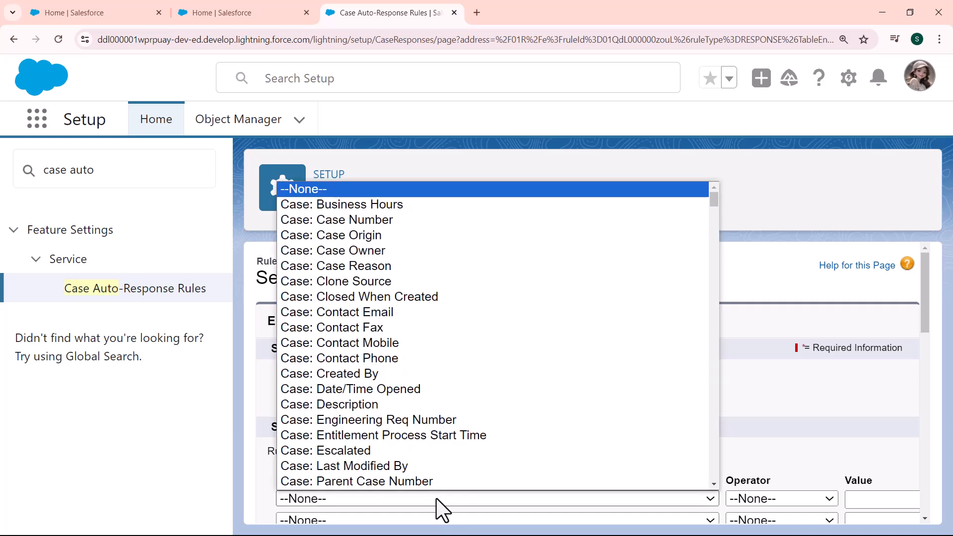
pyautogui.scroll(-1, 439, 470)
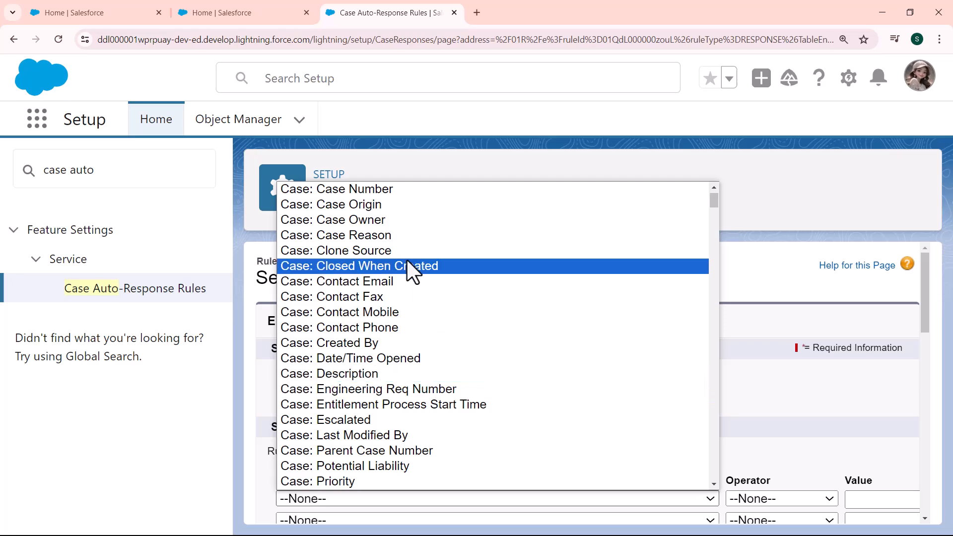
pyautogui.click(396, 204)
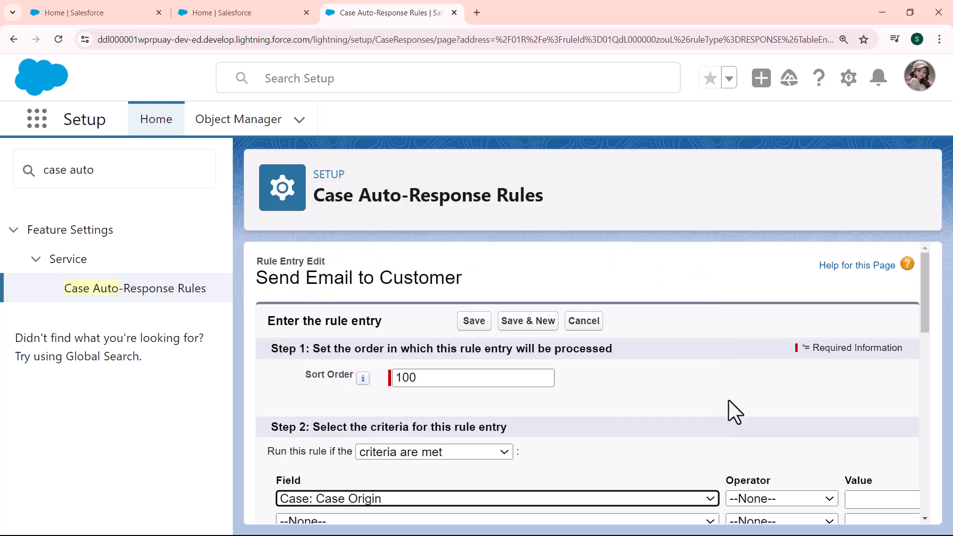
pyautogui.hotkey('ctrl', '-')
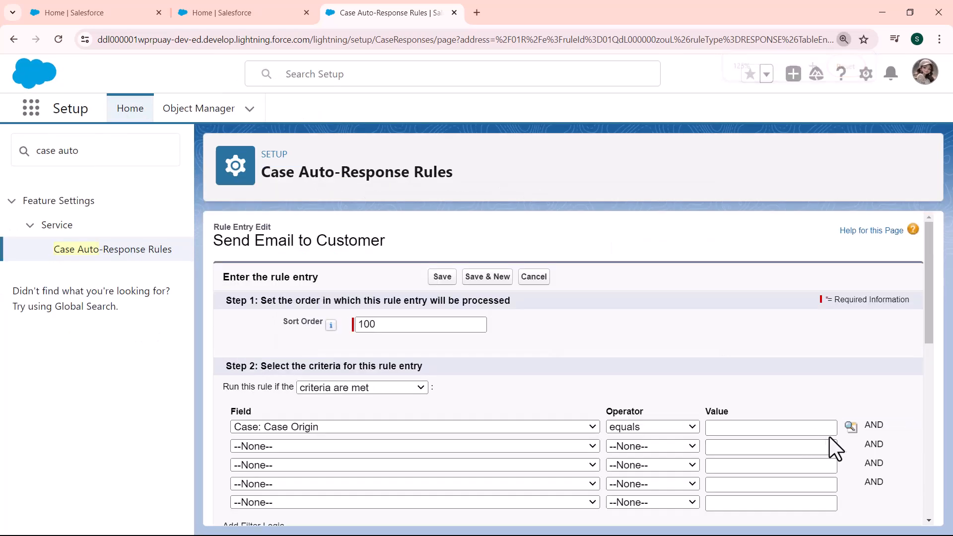
pyautogui.click(851, 427)
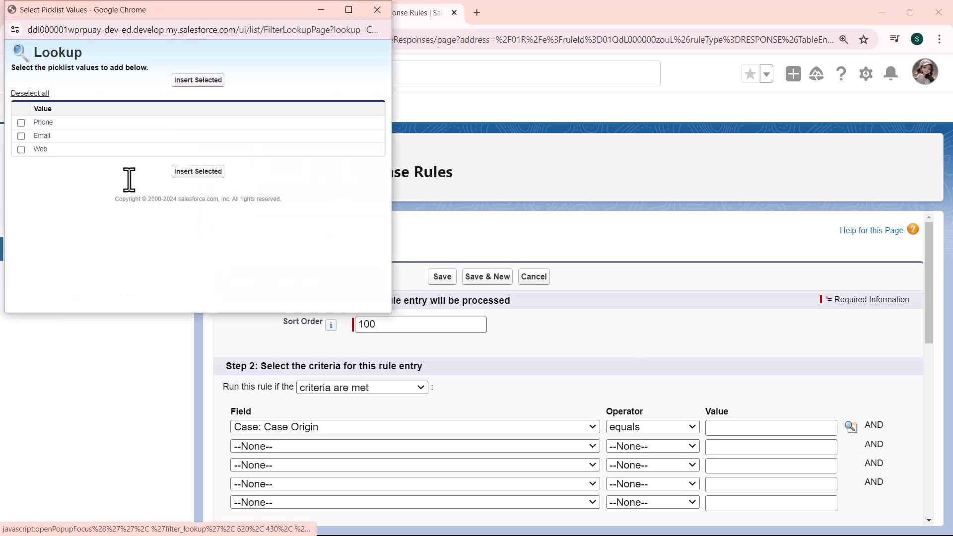
pyautogui.click(197, 173)
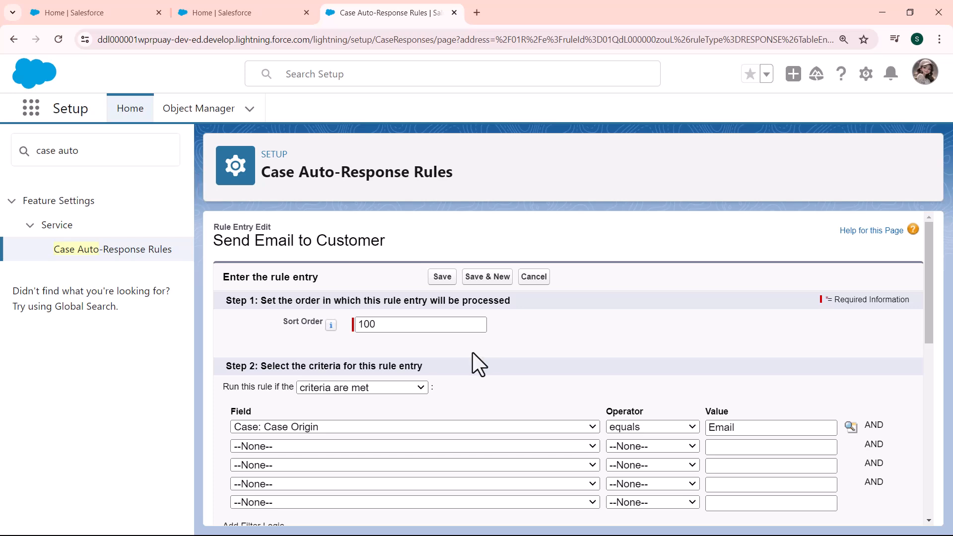
# - Add the second criterion: Case: Priority equals High
pyautogui.click(382, 449)
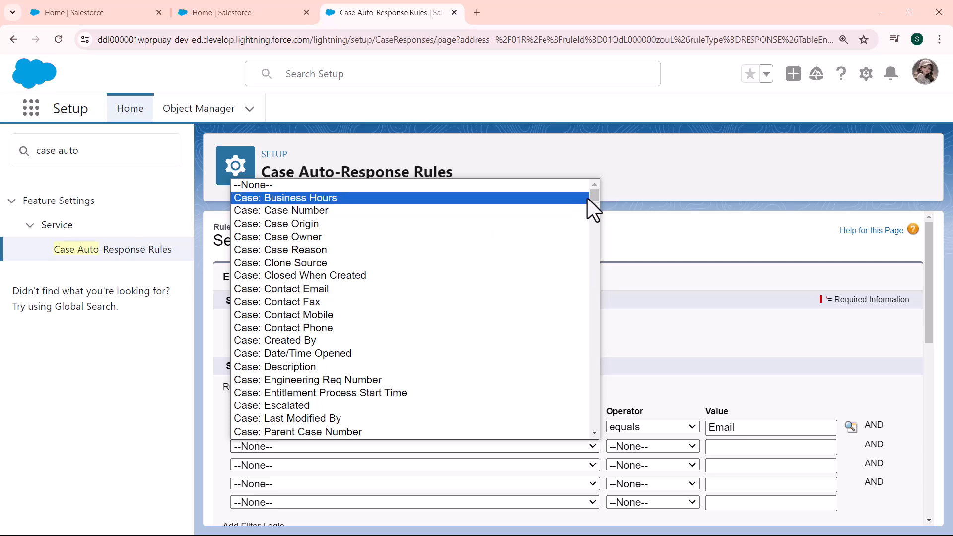
pyautogui.moveTo(597, 198); pyautogui.dragTo(597, 205)
pyautogui.click(298, 327)
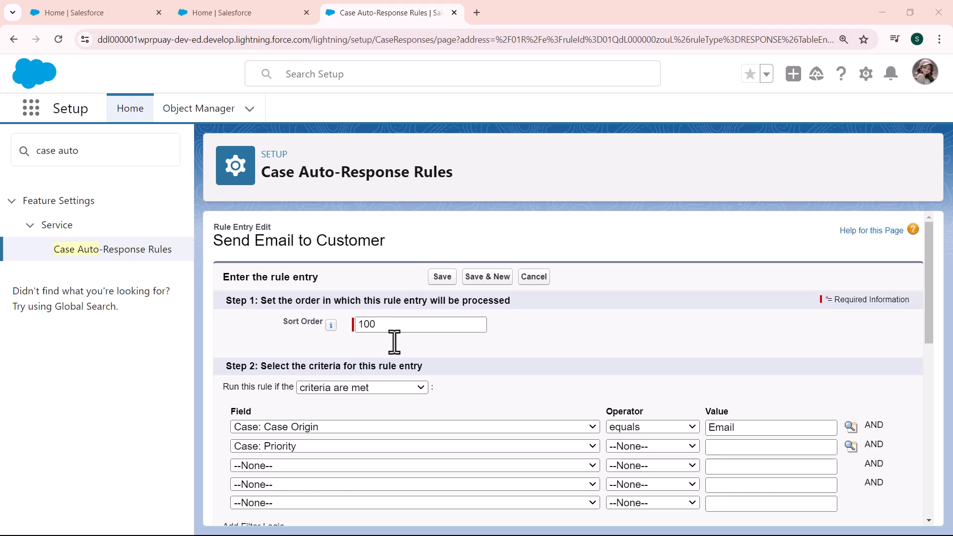
pyautogui.click(652, 446)
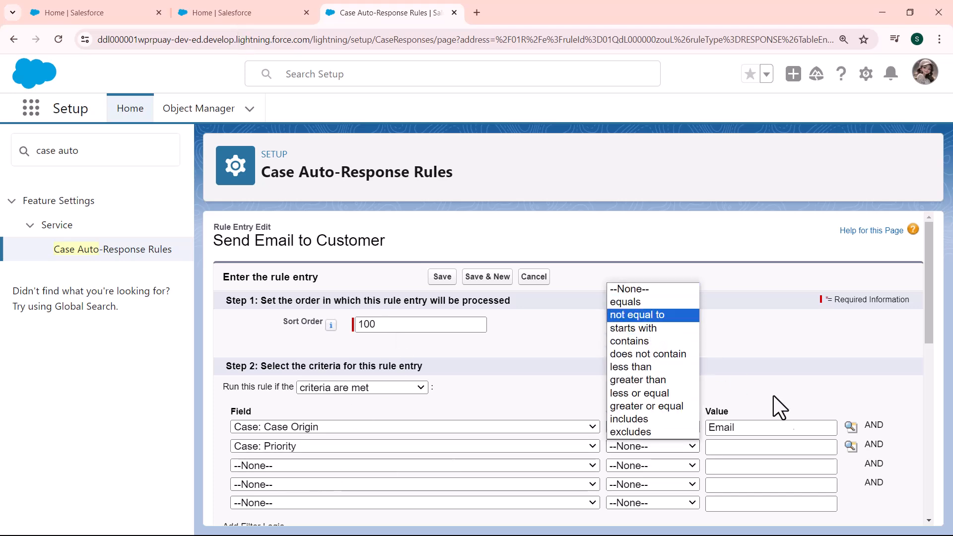
pyautogui.click(626, 302)
pyautogui.click(851, 445)
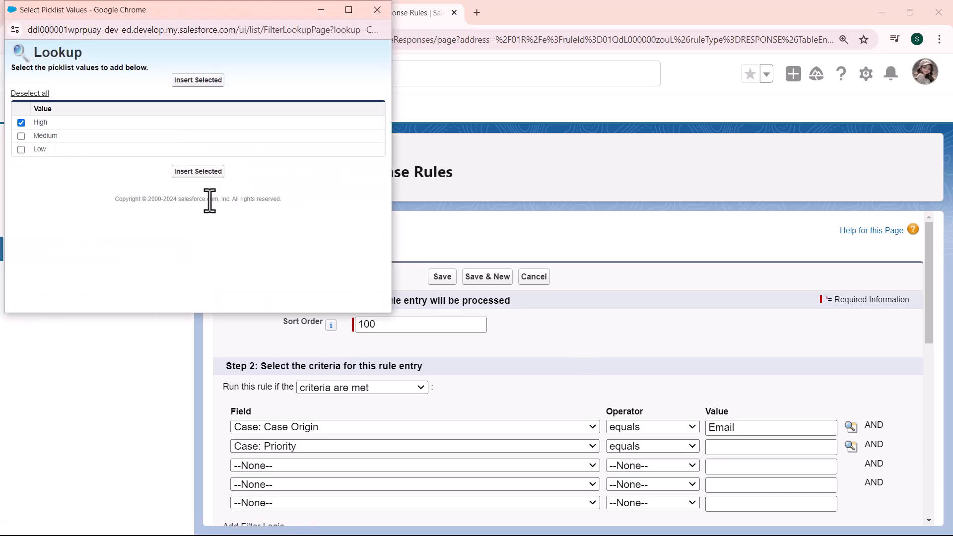
pyautogui.click(215, 174)
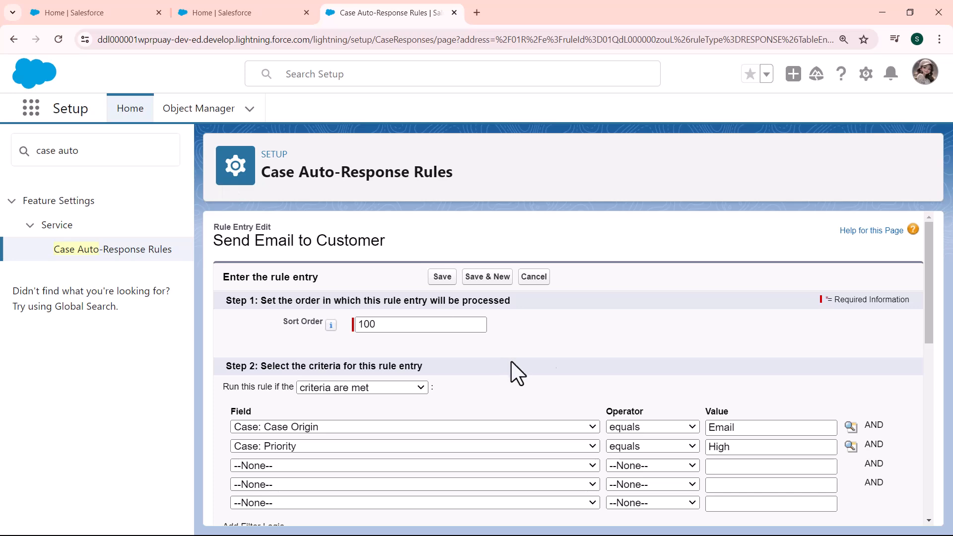
# - Enter the sender's name and e-mail address in the From line fields
pyautogui.moveTo(926, 301); pyautogui.dragTo(930, 408)
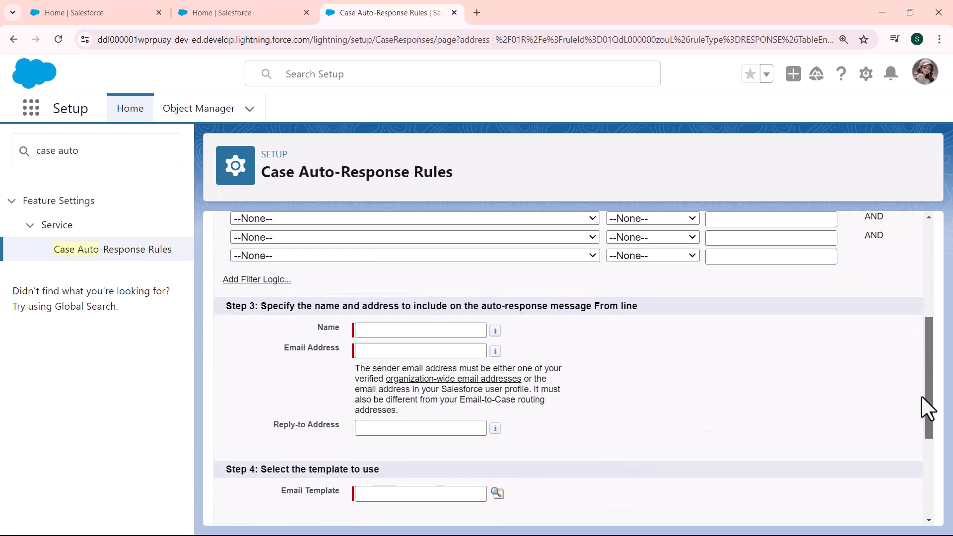
pyautogui.hotkey('ctrl', '+')
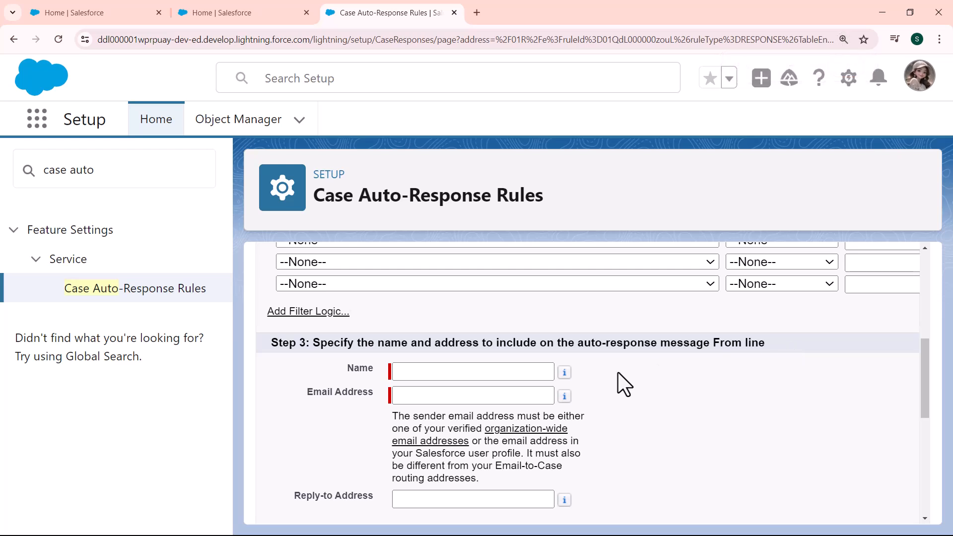
pyautogui.click(498, 374)
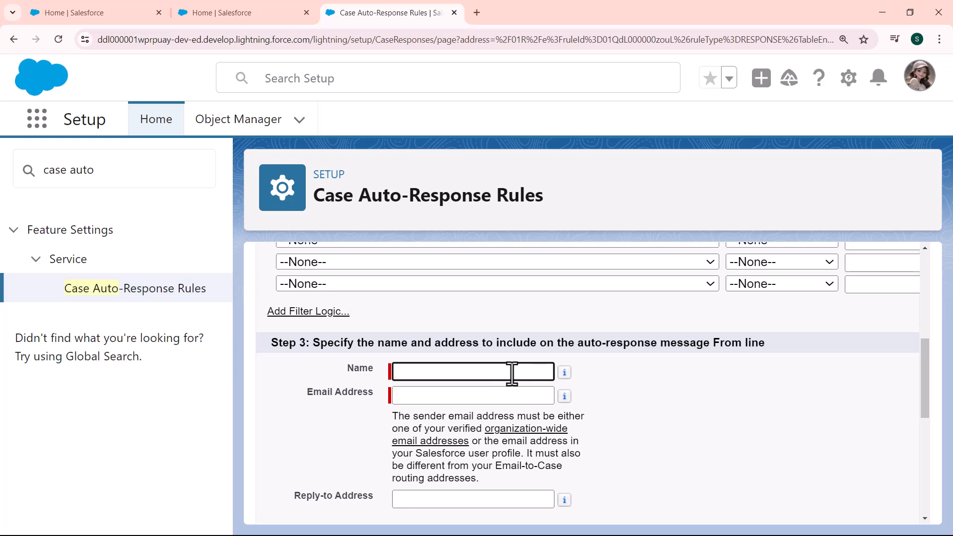
pyautogui.write('Liza')
pyautogui.click(477, 398)
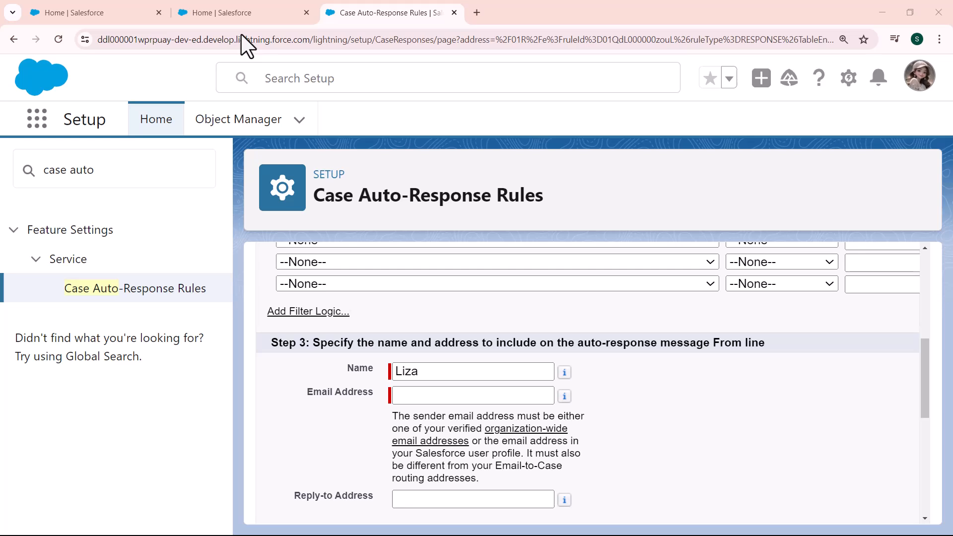
pyautogui.click(418, 403)
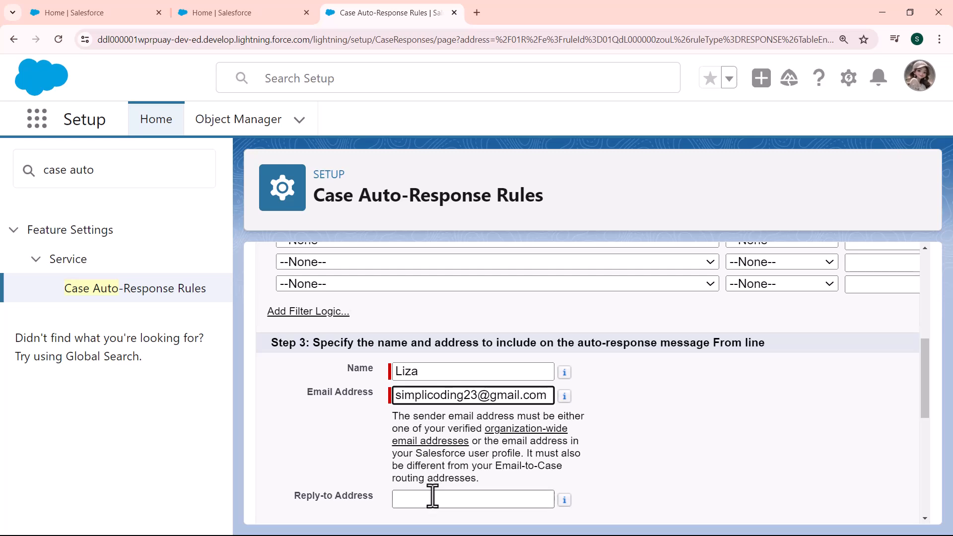
pyautogui.scroll(-1, 430, 494)
pyautogui.click(415, 460)
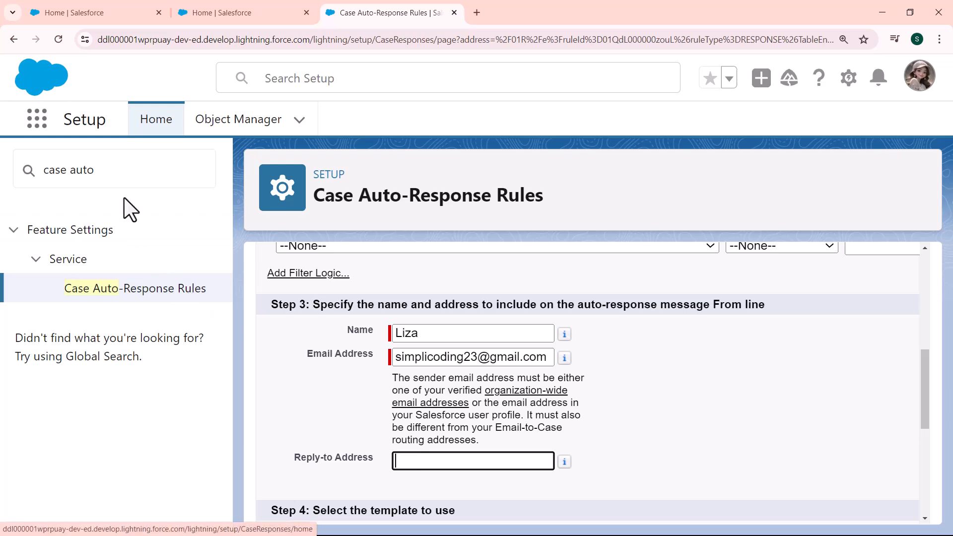
# - Open Email-to-Case settings via Quick Find 'email-t' and select the routing e-mail address to copy
pyautogui.click(113, 159)
pyautogui.press('BackSpace')
pyautogui.press('BackSpace')
pyautogui.press('BackSpace')
pyautogui.press('BackSpace')
pyautogui.press('BackSpace')
pyautogui.press('BackSpace')
pyautogui.press('BackSpace')
pyautogui.press('BackSpace')
pyautogui.press('BackSpace')
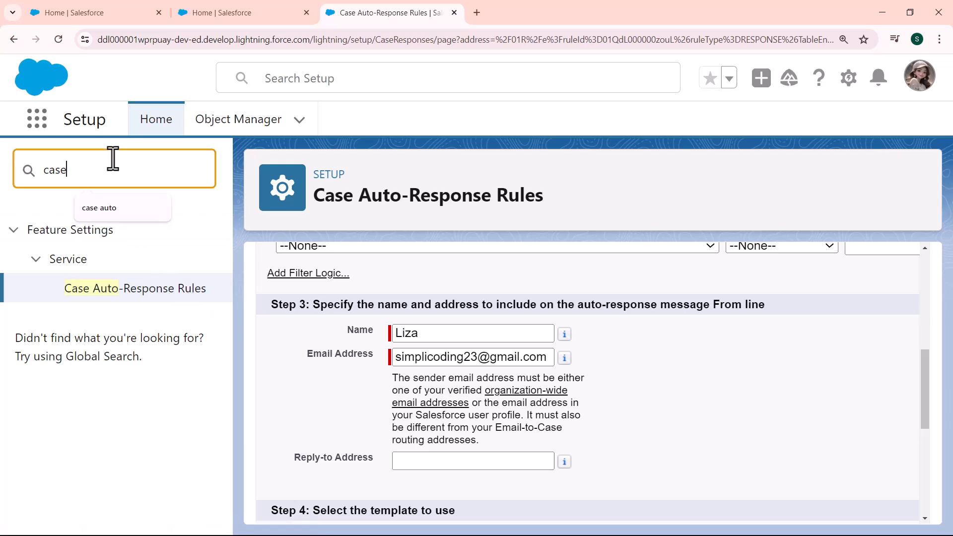
pyautogui.write('ema')
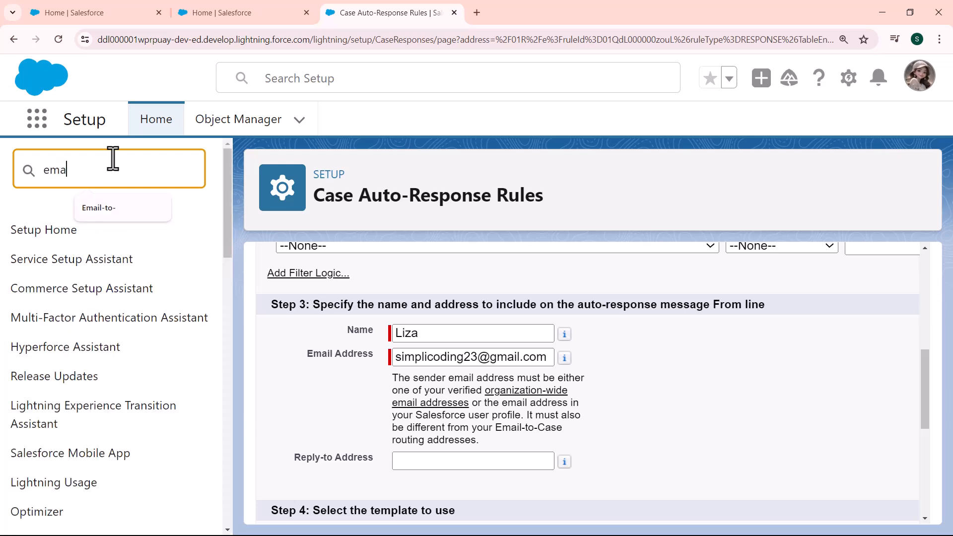
pyautogui.write('il-t')
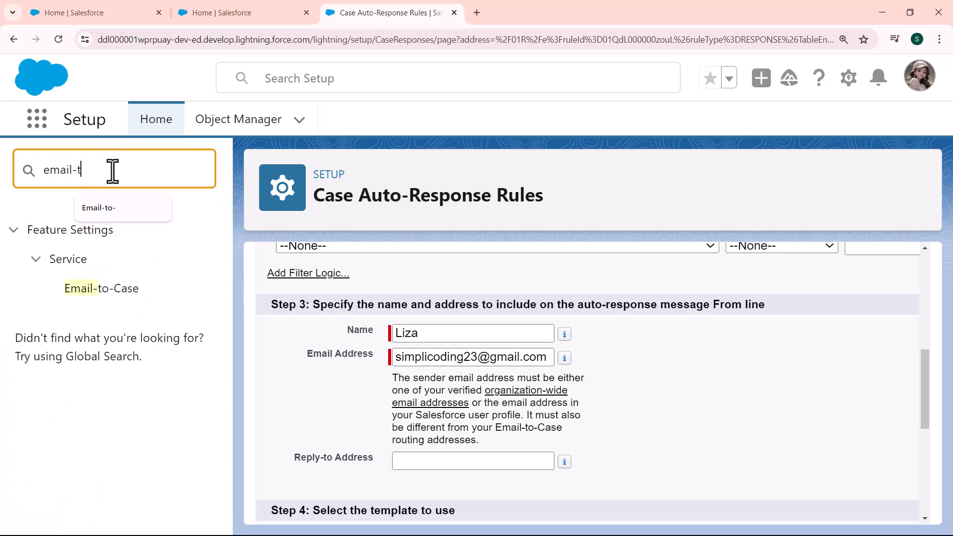
pyautogui.click(108, 289)
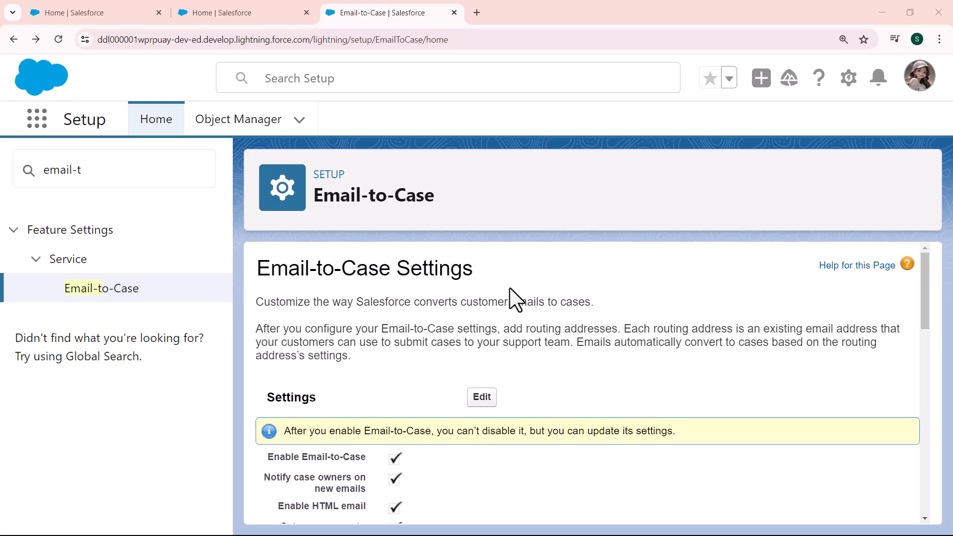
pyautogui.moveTo(925, 285); pyautogui.dragTo(925, 485)
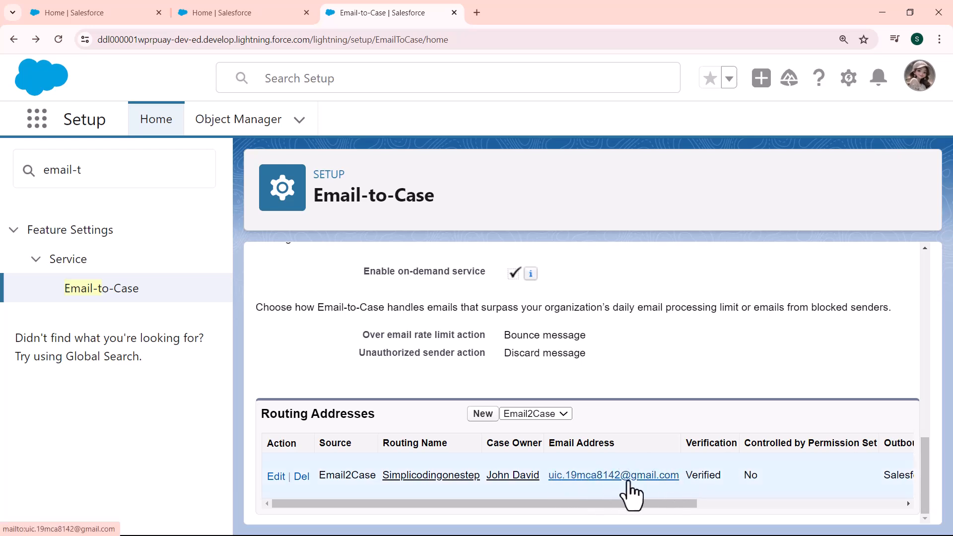
pyautogui.moveTo(681, 477); pyautogui.dragTo(549, 476)
pyautogui.hotkey('ctrl', 'c')
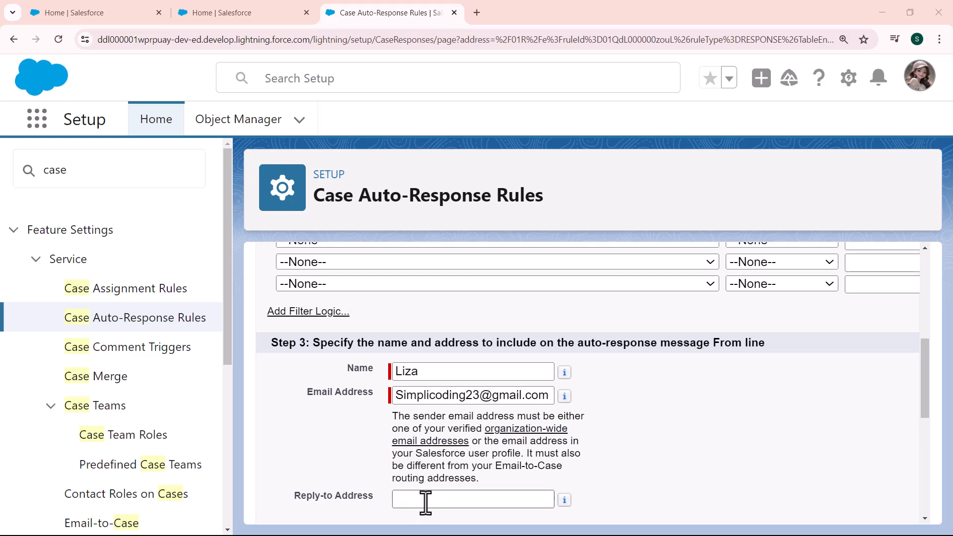
# - Paste the copied routing address into the Reply-to Address field
pyautogui.click(425, 499)
pyautogui.hotkey('ctrl', 'v')
pyautogui.press('Home')
pyautogui.moveTo(924, 377); pyautogui.dragTo(925, 445)
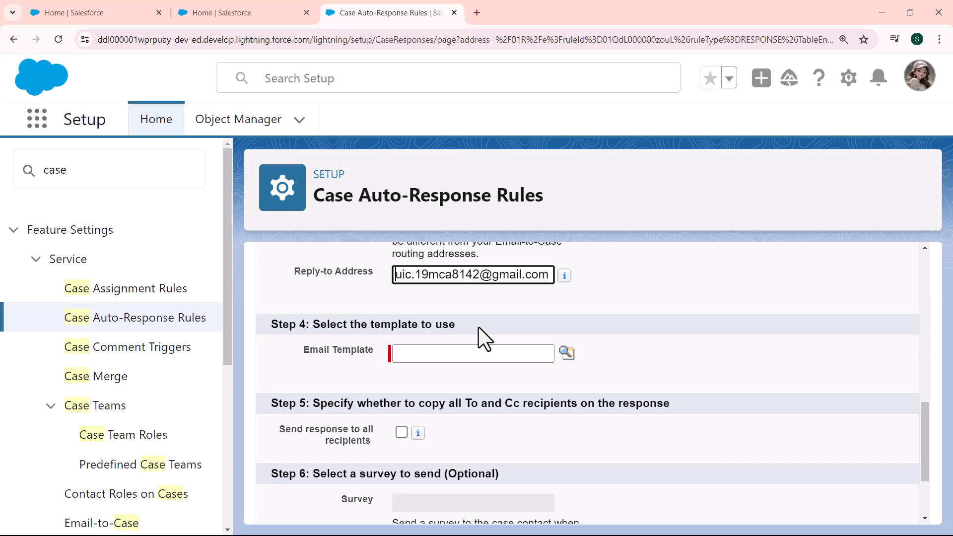
# - Search email templates for 'response' and choose Support: Case Response
pyautogui.click(567, 353)
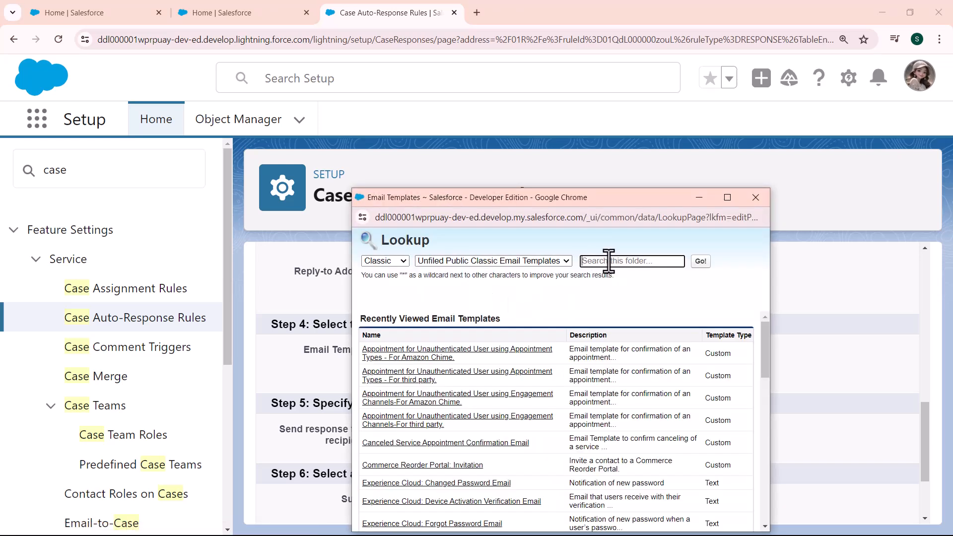
pyautogui.click(609, 261)
pyautogui.write('response')
pyautogui.click(701, 262)
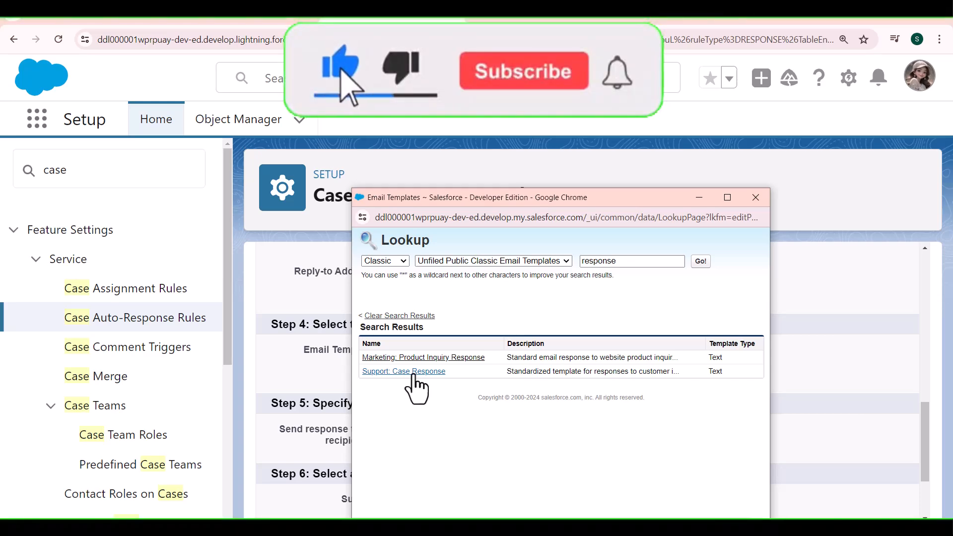
pyautogui.click(414, 377)
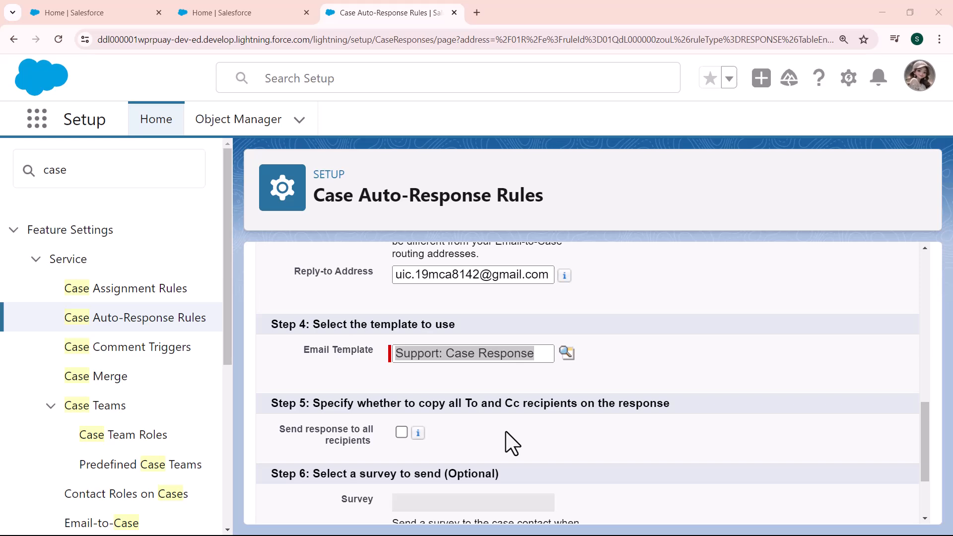
# - Tick Send response to all recipients and save the rule entry
pyautogui.click(400, 433)
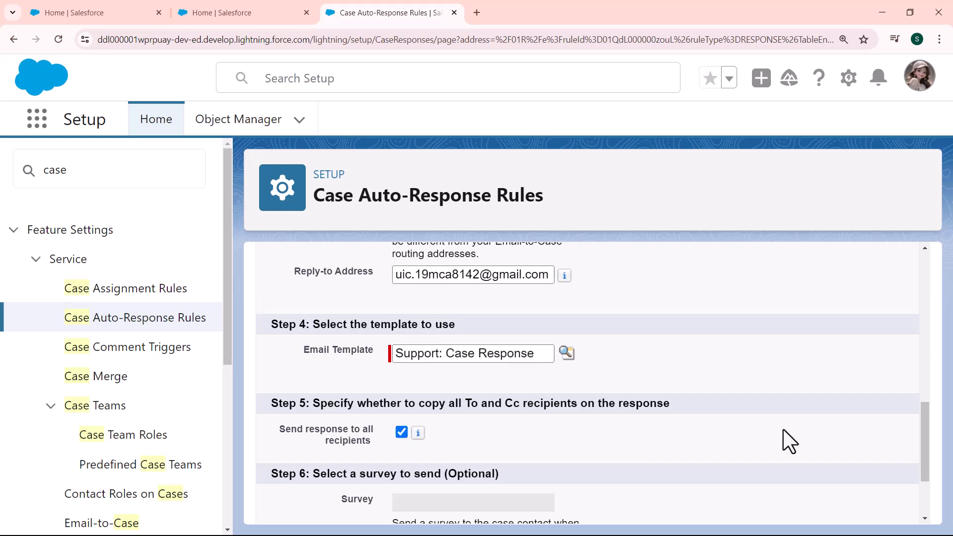
pyautogui.moveTo(923, 425); pyautogui.dragTo(922, 460)
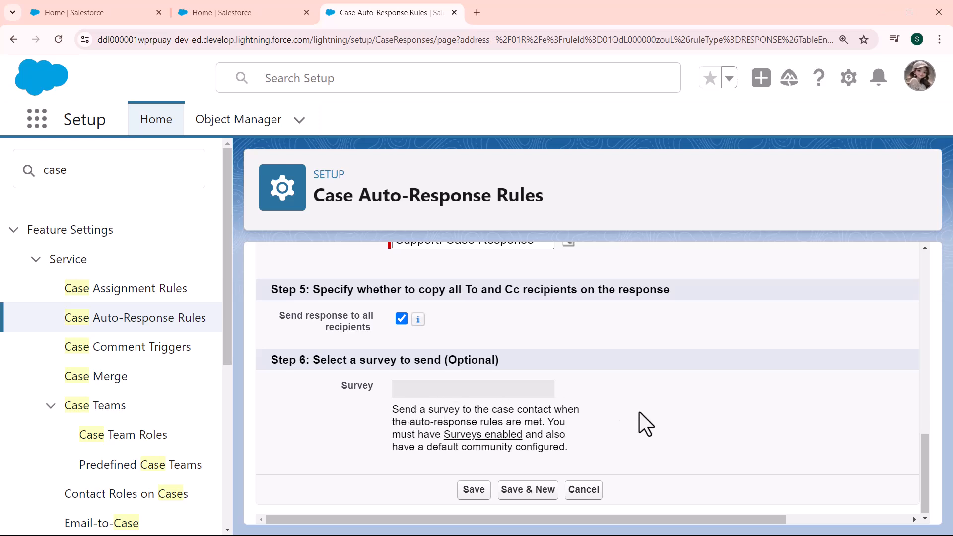
pyautogui.click(469, 492)
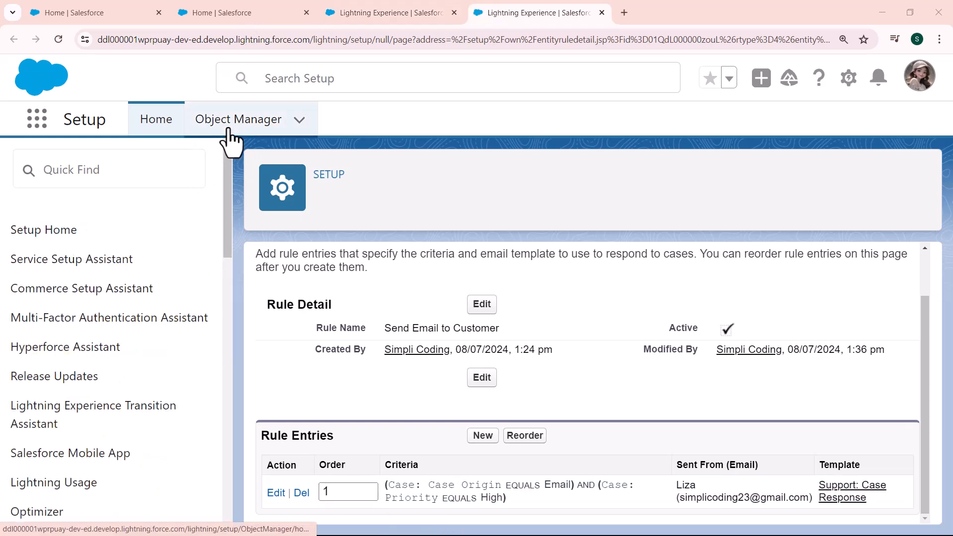
pyautogui.click(229, 140)
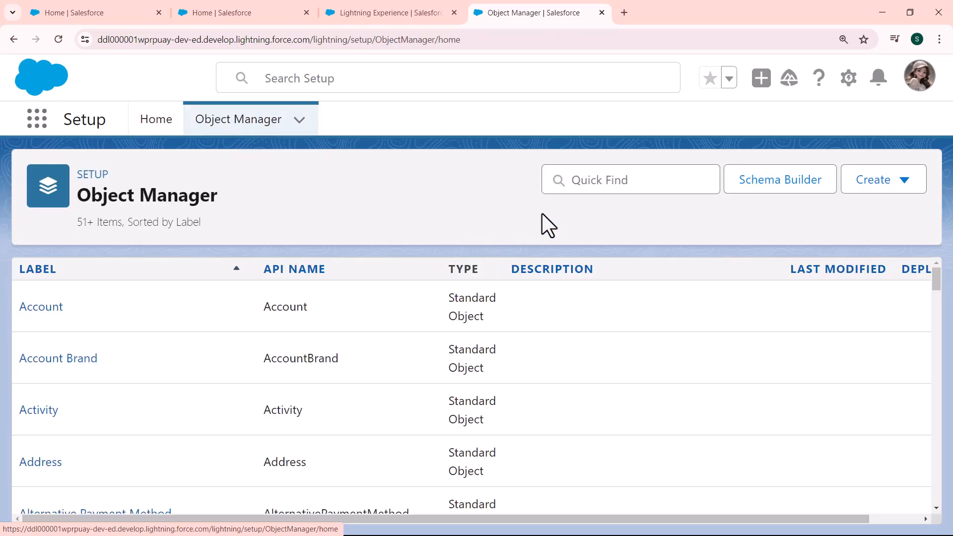
# - Filter Object Manager for 'case' and open the Case object's Case Layout
pyautogui.click(597, 183)
pyautogui.write('case')
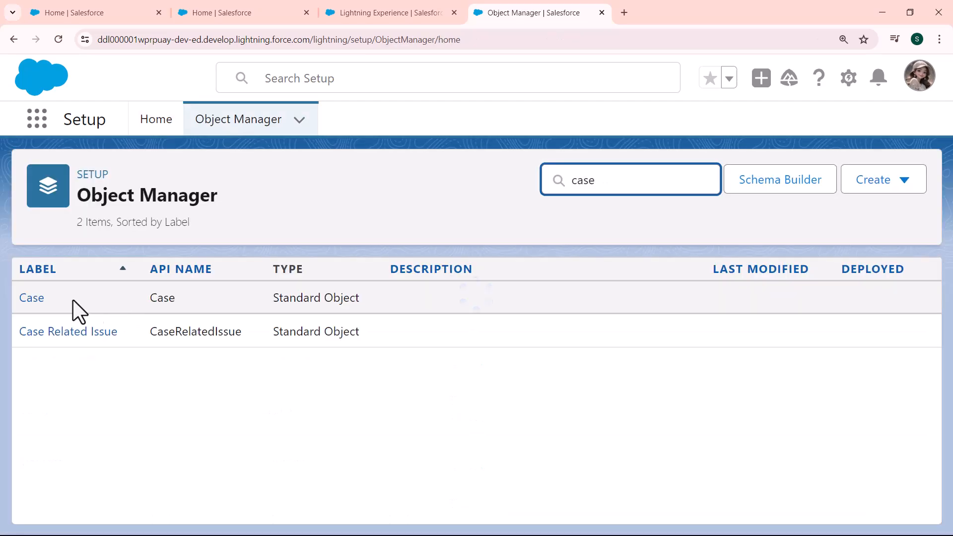
pyautogui.click(32, 301)
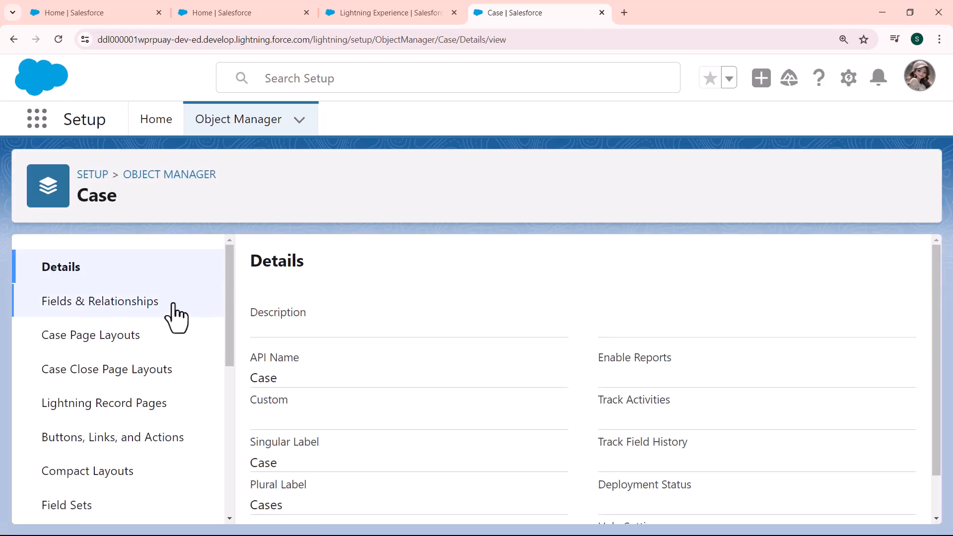
pyautogui.click(122, 338)
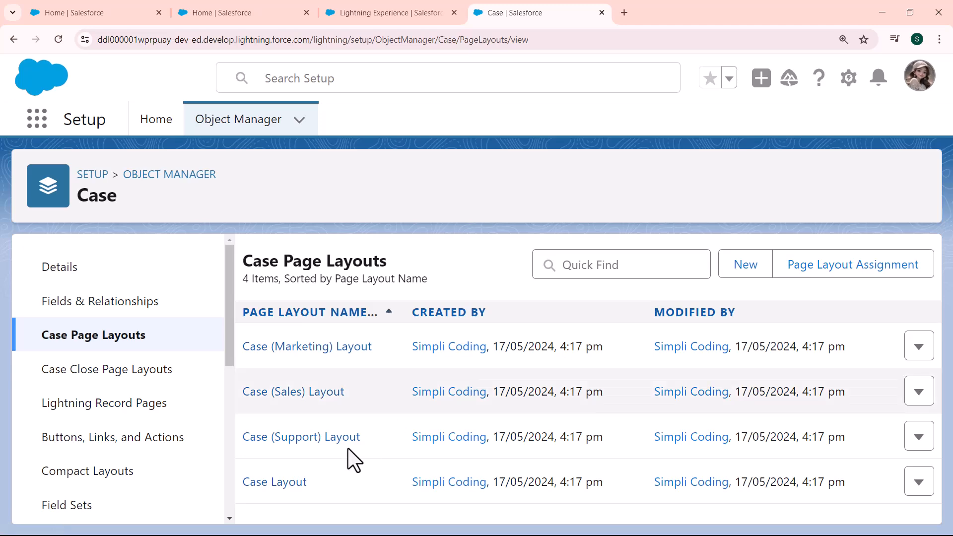
pyautogui.click(276, 484)
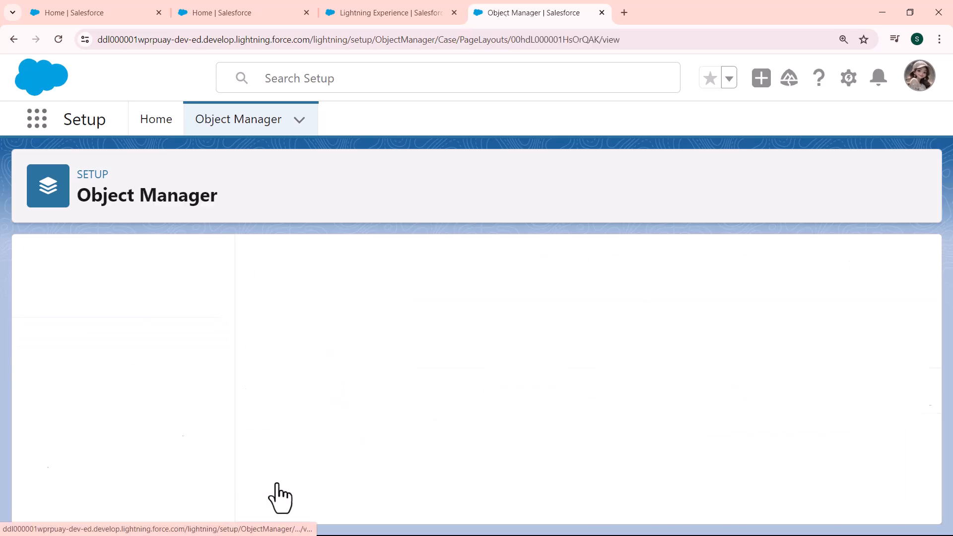
# - Set Email Notification Checkbox to selected by default in Layout Properties and save the layout
pyautogui.click(665, 273)
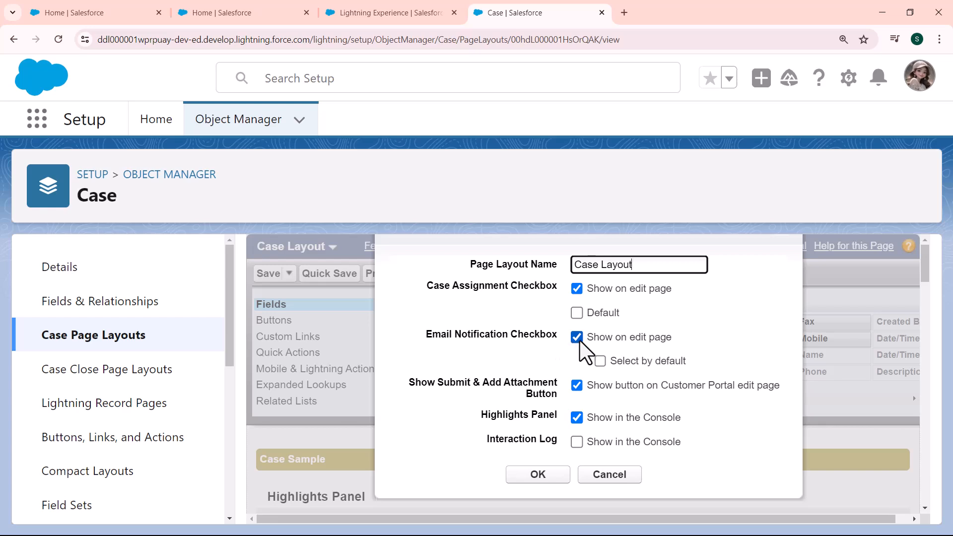
pyautogui.click(600, 361)
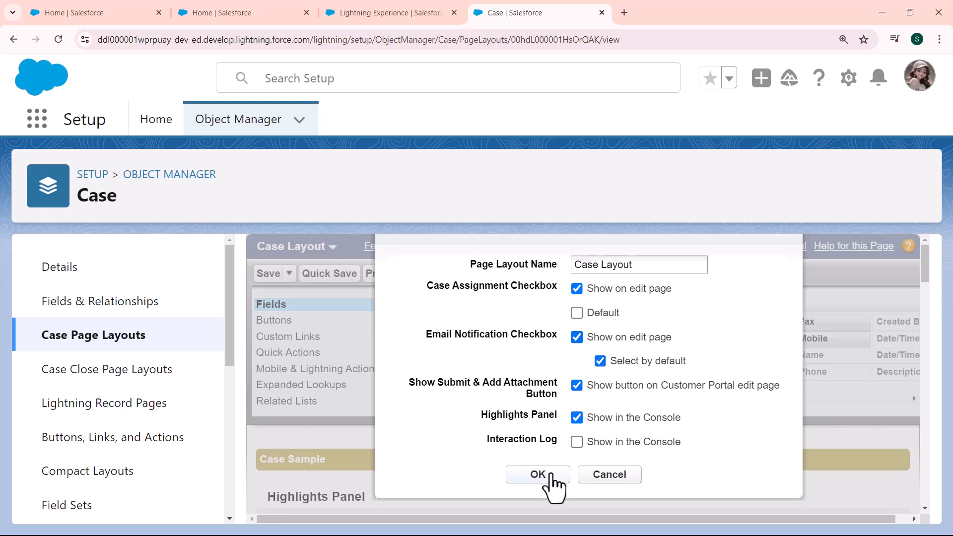
pyautogui.click(554, 474)
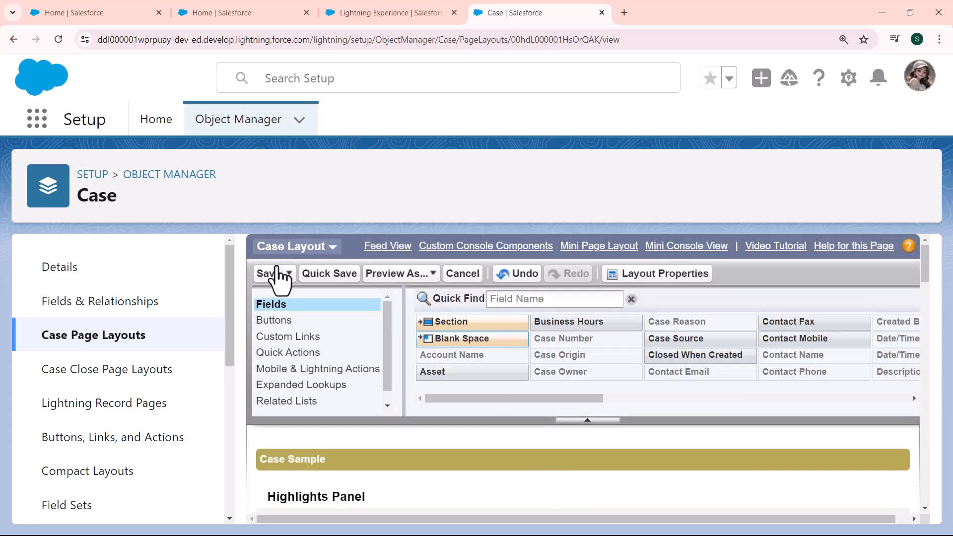
pyautogui.click(268, 273)
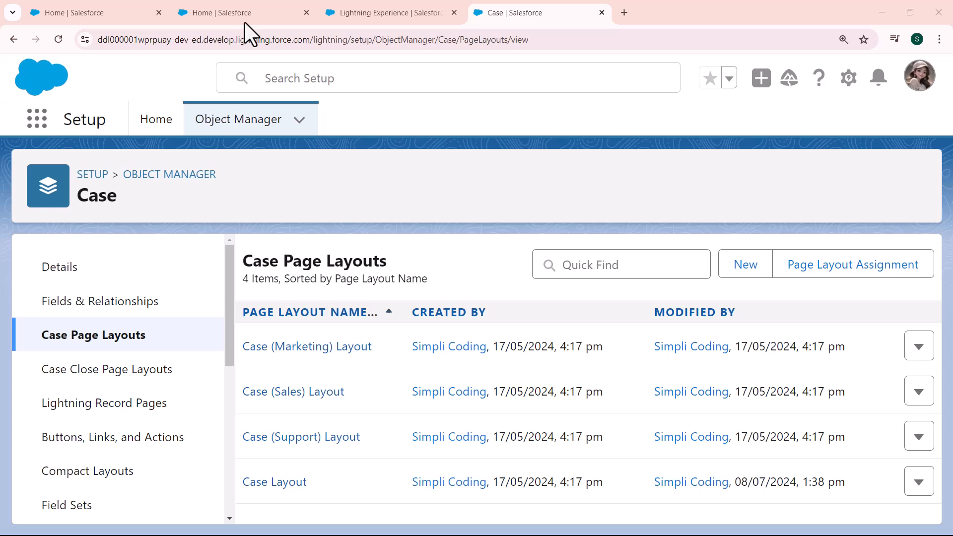
# - Go to Cases through the App Launcher and start a new case
pyautogui.click(48, 122)
pyautogui.write('case')
pyautogui.click(44, 320)
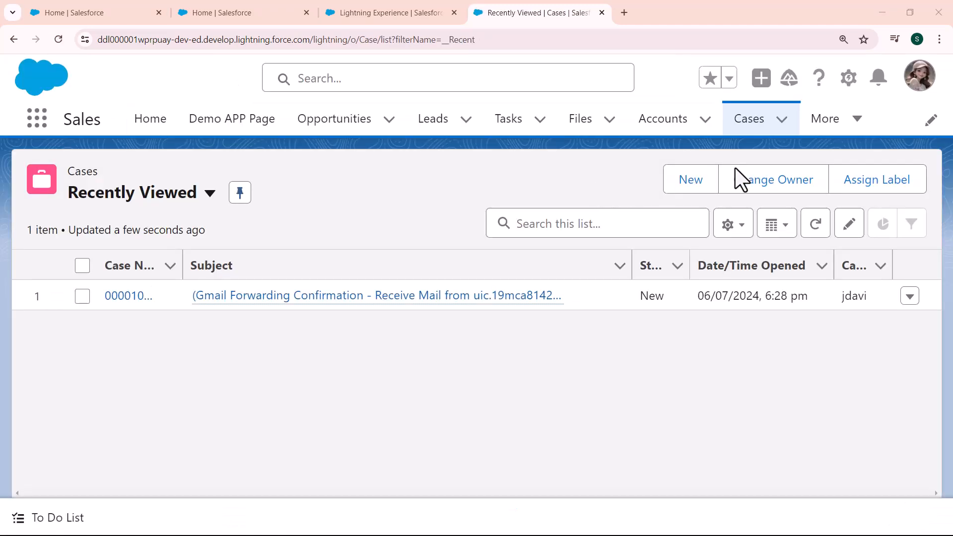
pyautogui.click(699, 184)
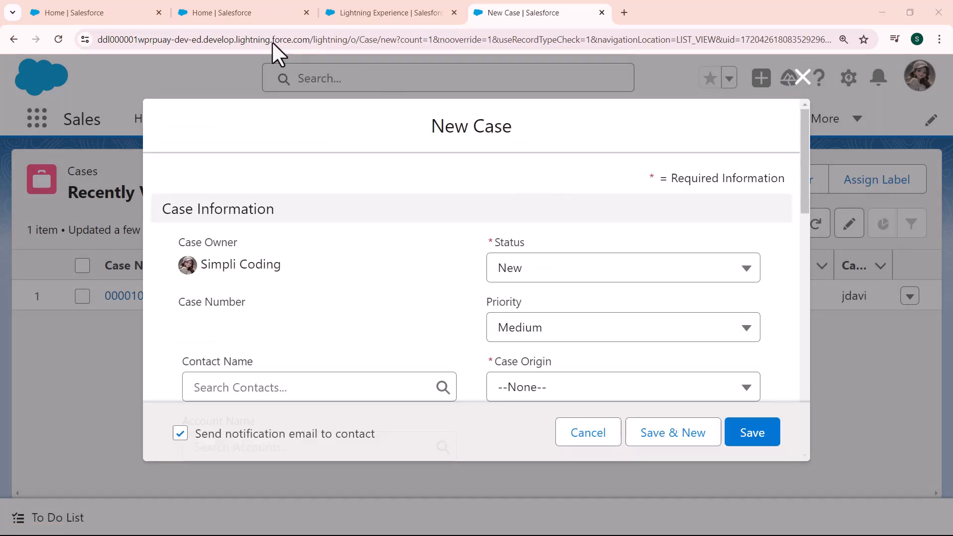
# - Set Case Origin to Email and choose a recent contact for the case
pyautogui.click(596, 392)
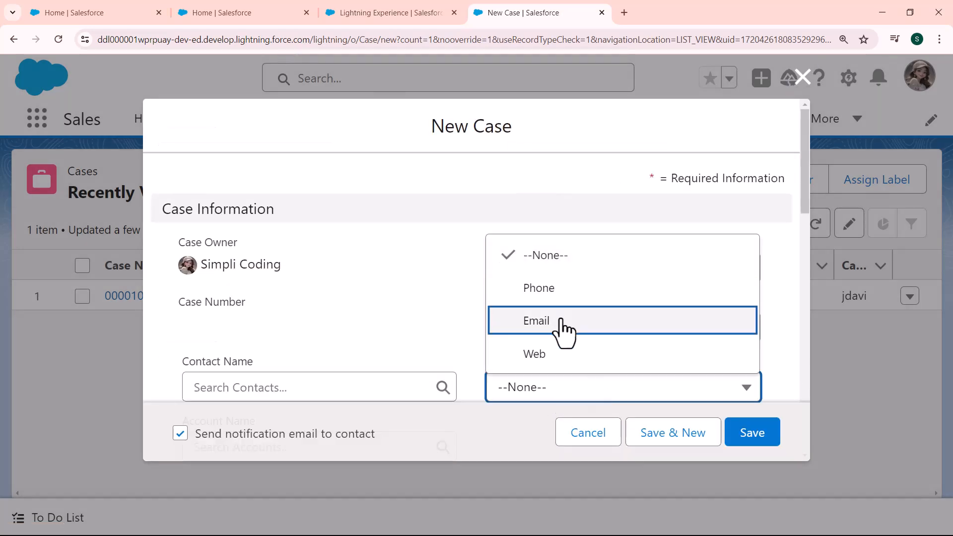
pyautogui.click(561, 328)
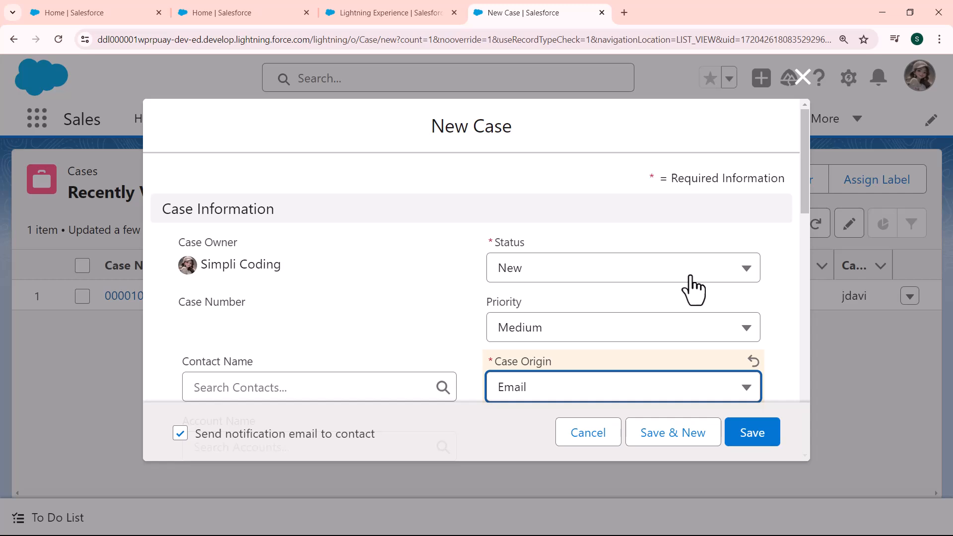
pyautogui.scroll(-4, 806, 200)
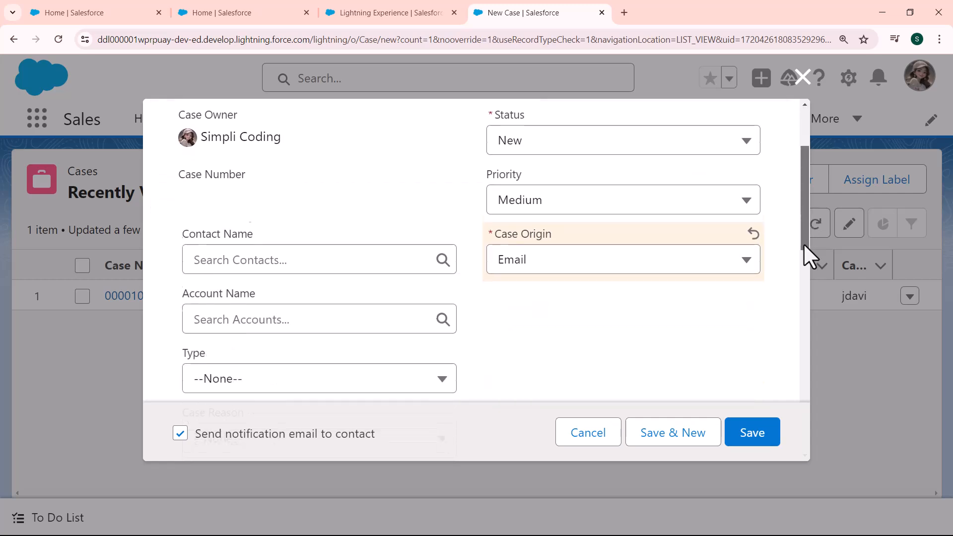
pyautogui.click(431, 191)
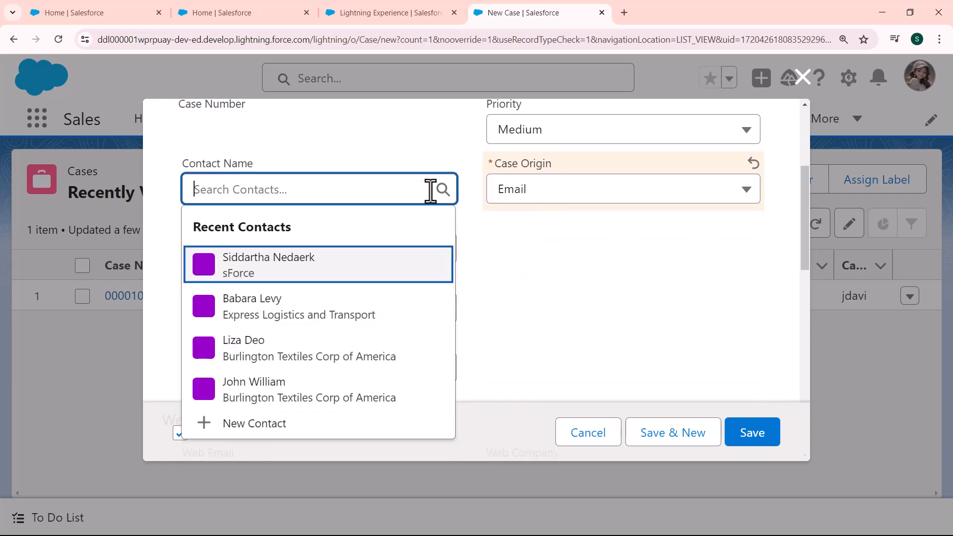
pyautogui.click(291, 271)
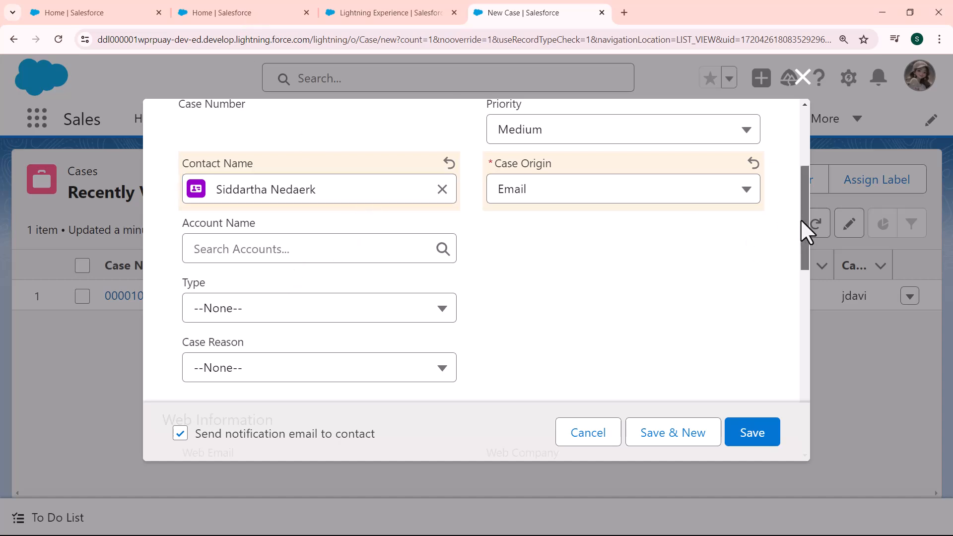
# - Set Priority to High and Status to Working, keeping the contact notification email checked
pyautogui.moveTo(801, 219); pyautogui.dragTo(782, 247)
pyautogui.scroll(4, 789, 259)
pyautogui.click(745, 231)
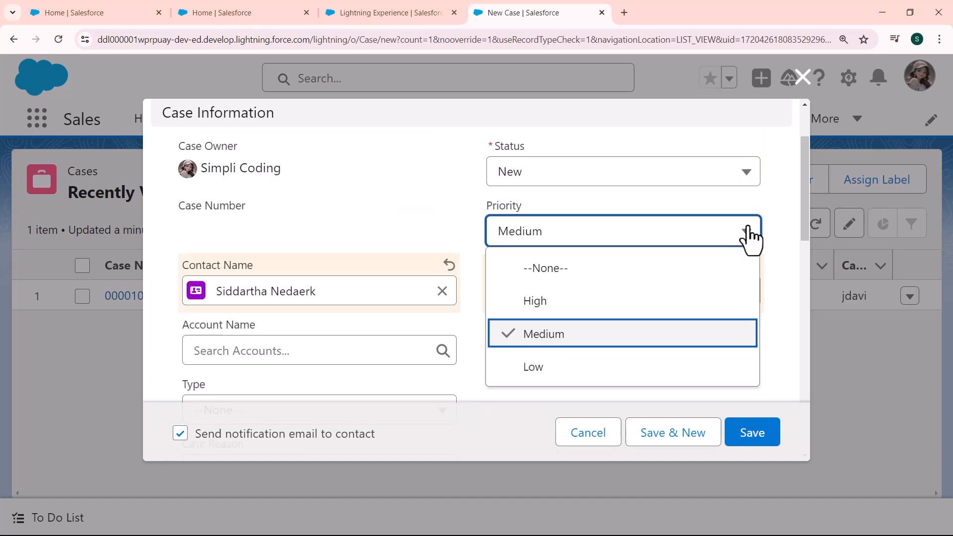
pyautogui.click(604, 308)
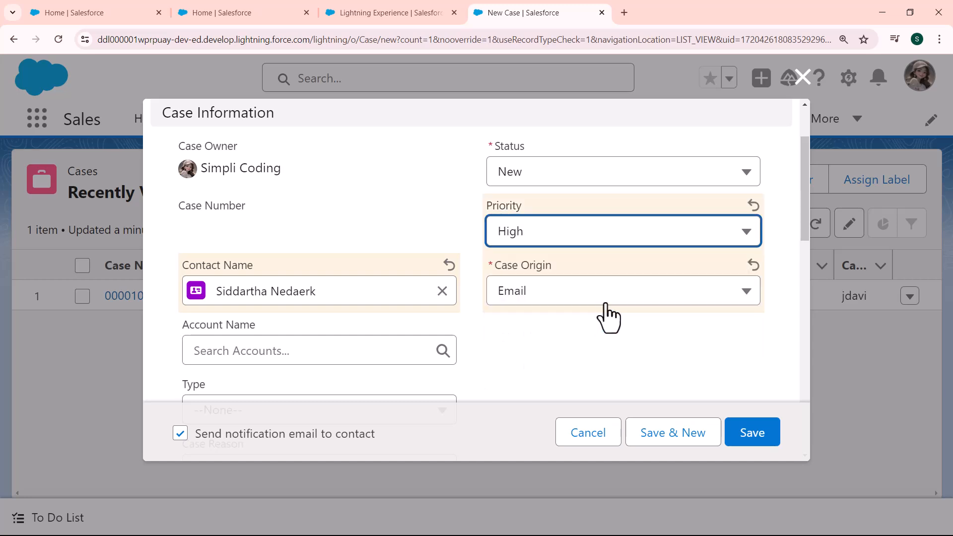
pyautogui.click(730, 172)
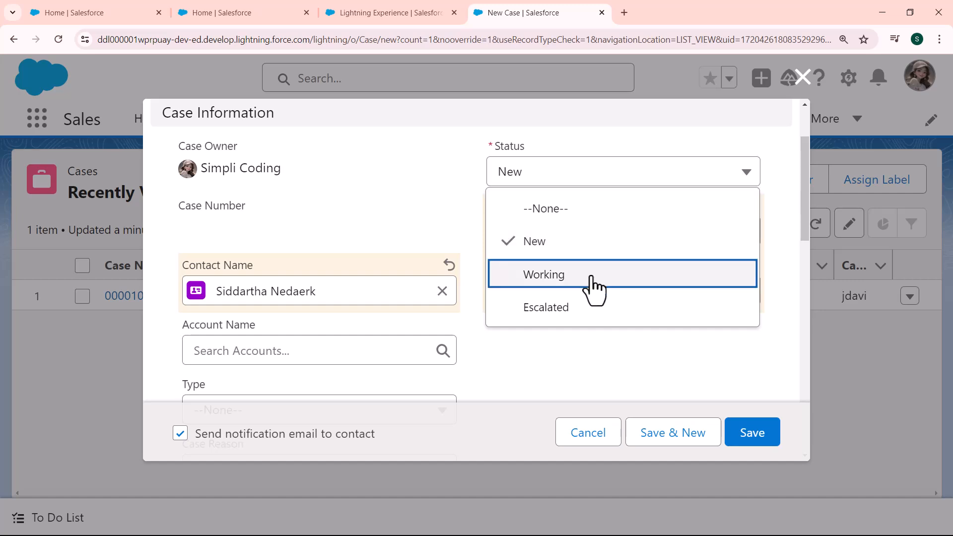
pyautogui.click(603, 279)
pyautogui.moveTo(805, 165); pyautogui.dragTo(801, 346)
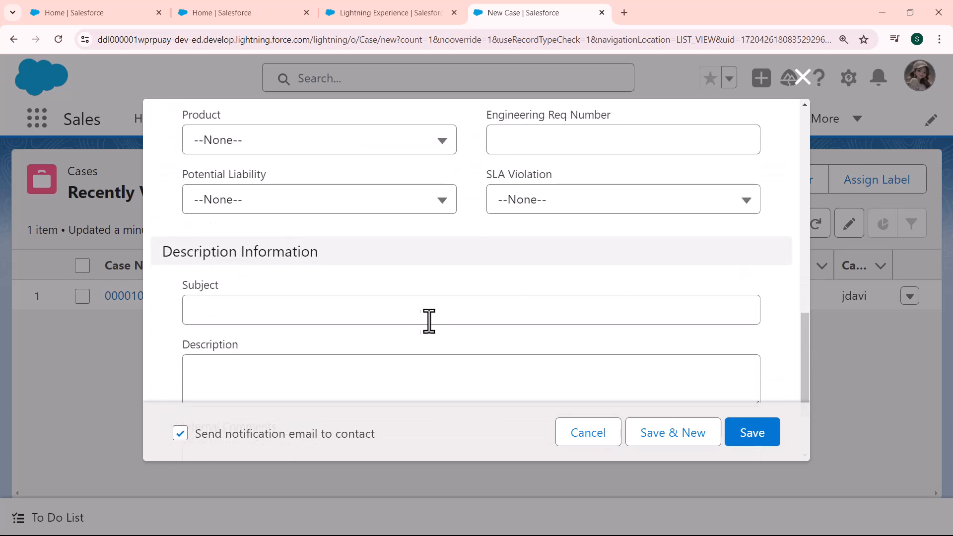
pyautogui.click(402, 318)
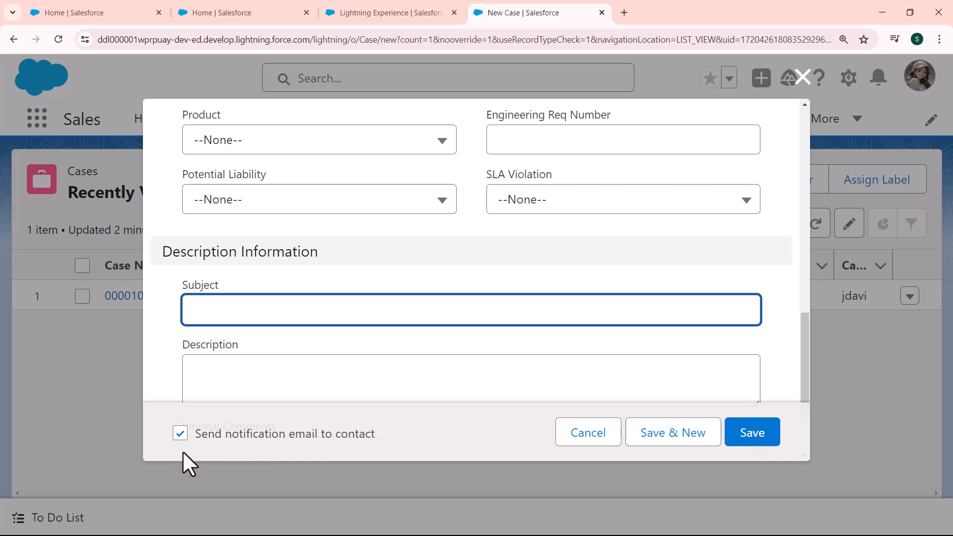
pyautogui.click(180, 435)
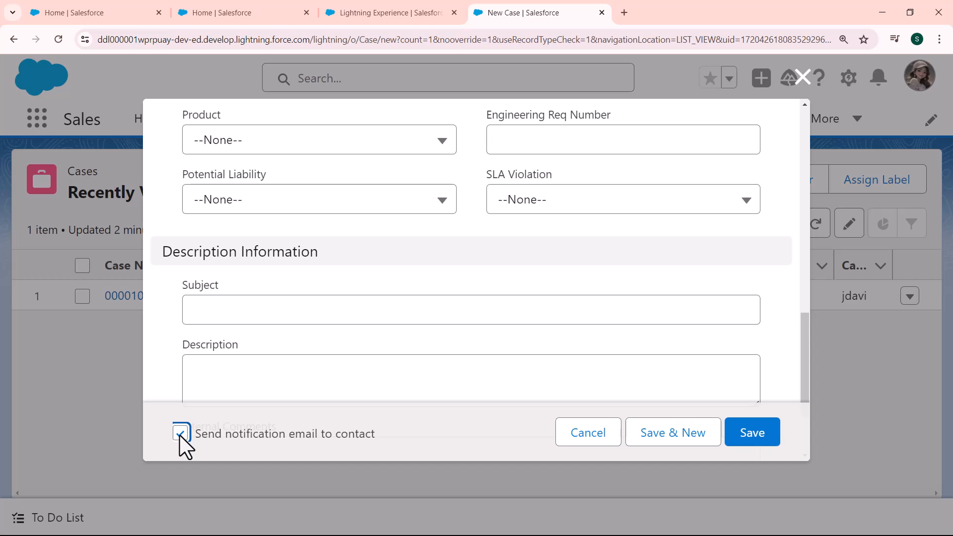
# - Fix the Contact ID error with a contact that has an email, then save case 00001027
pyautogui.click(744, 439)
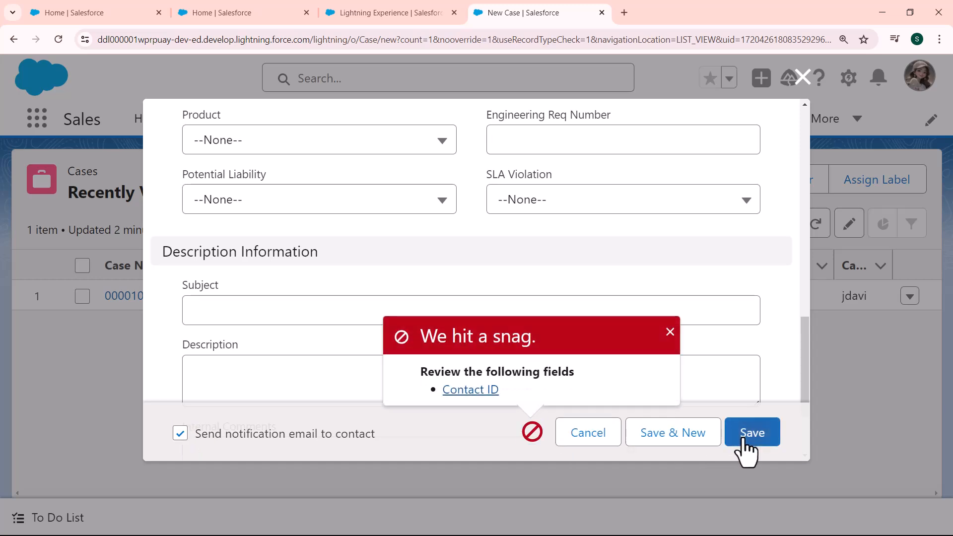
pyautogui.click(470, 389)
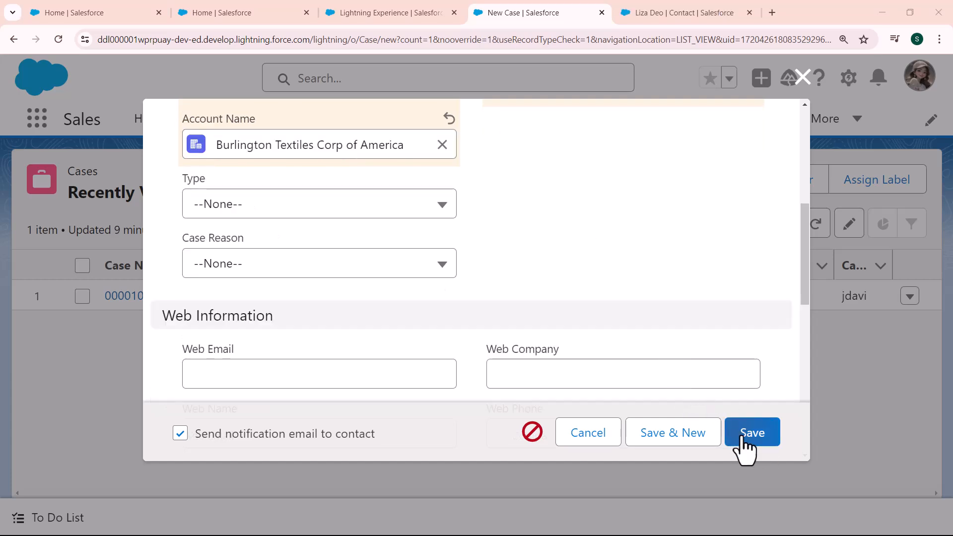
pyautogui.click(743, 438)
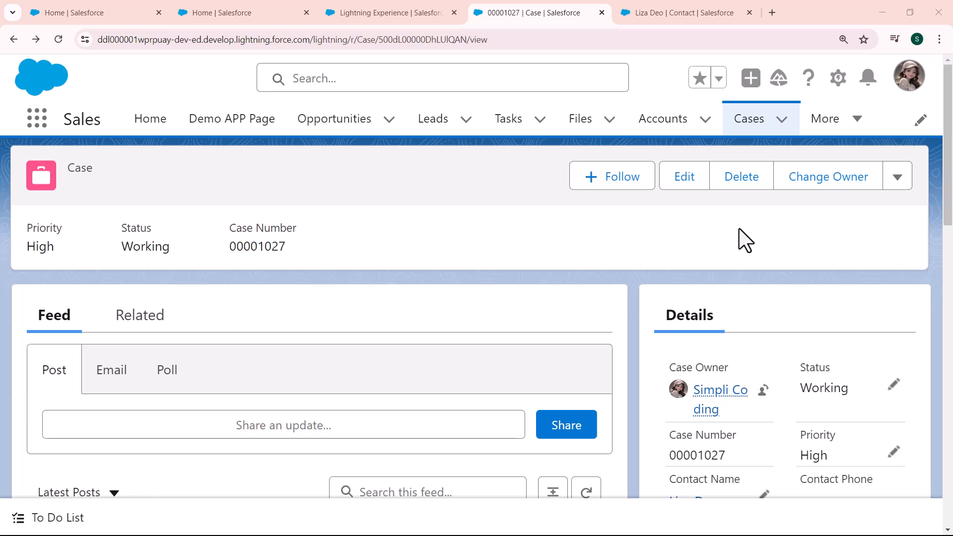
# - Scroll case 00001027's feed down to the auto-response email and the Case created post
pyautogui.moveTo(952, 171); pyautogui.dragTo(951, 300)
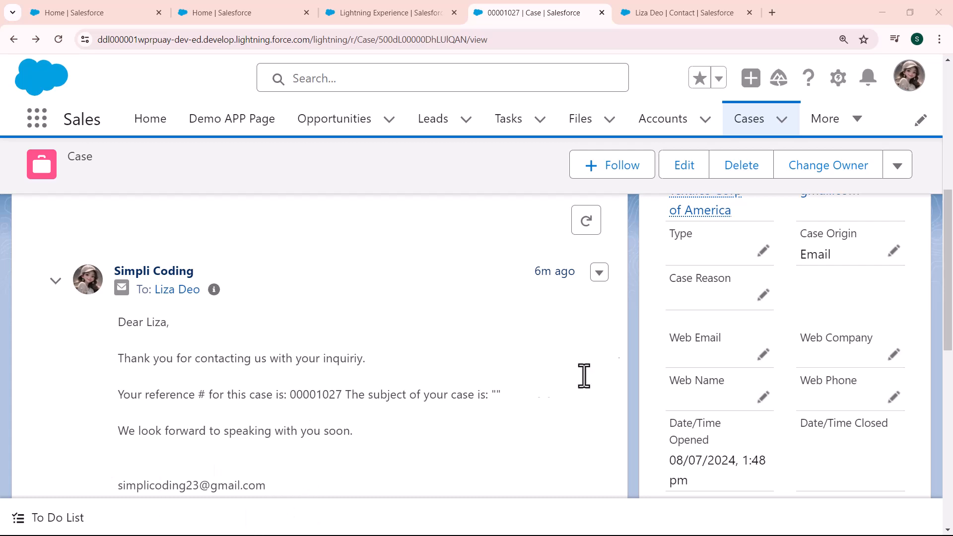
pyautogui.moveTo(947, 266); pyautogui.dragTo(951, 357)
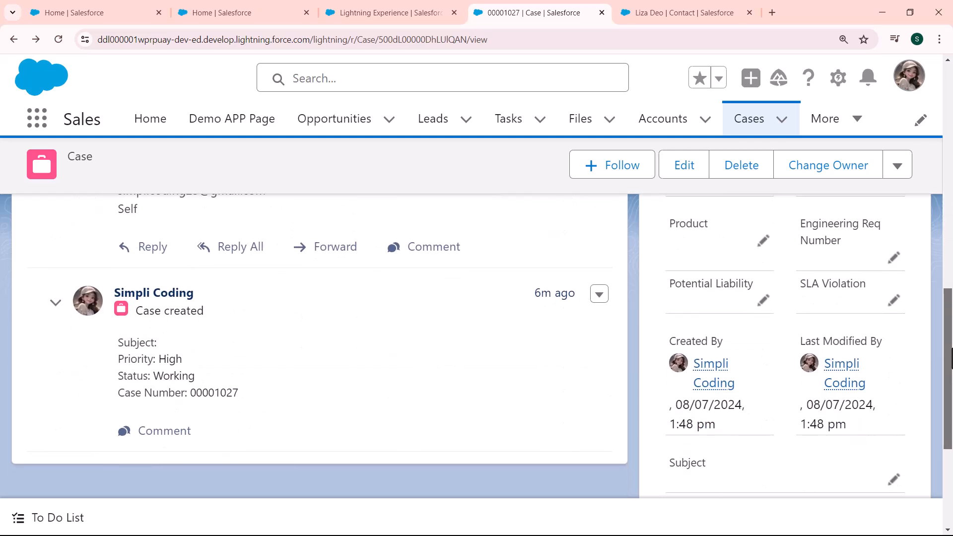